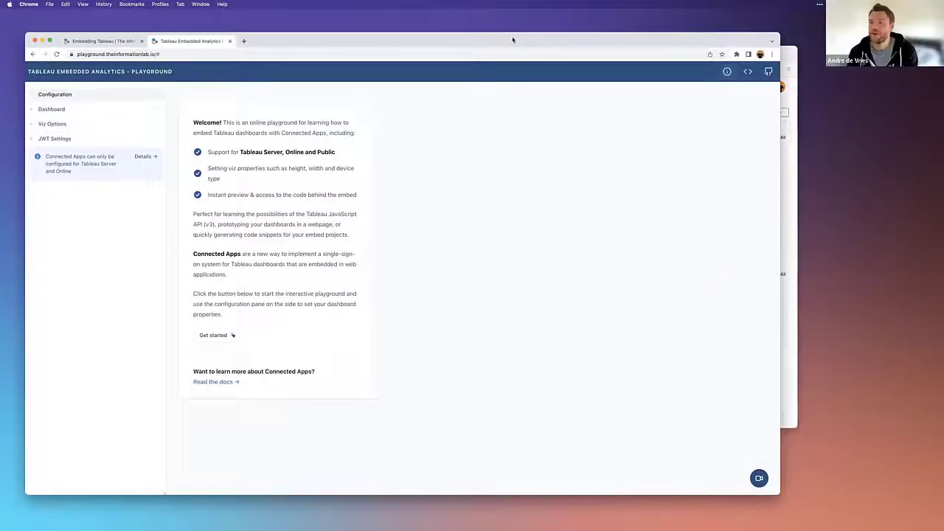
Reposition and enlarge the browser window, and zoom in on the playground page
left_click_drag(530, 41, 538, 42)
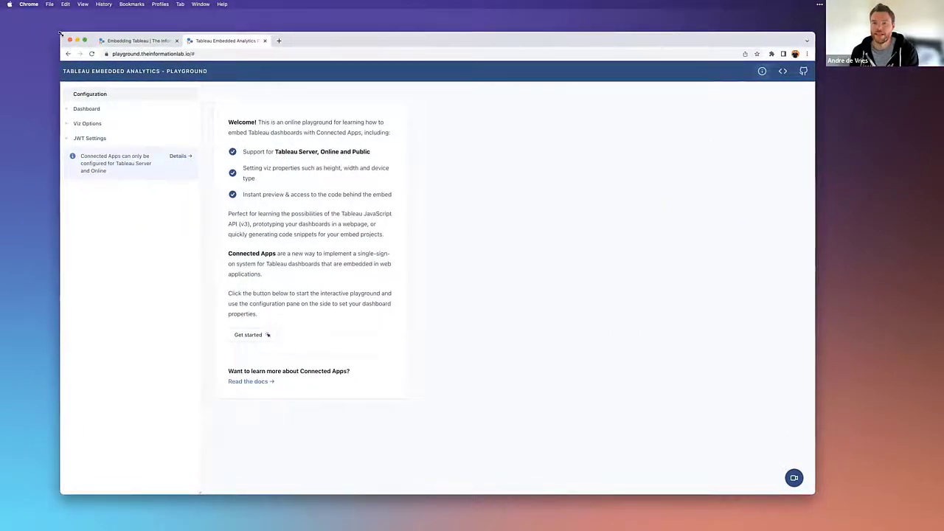
left_click_drag(35, 22, 30, 21)
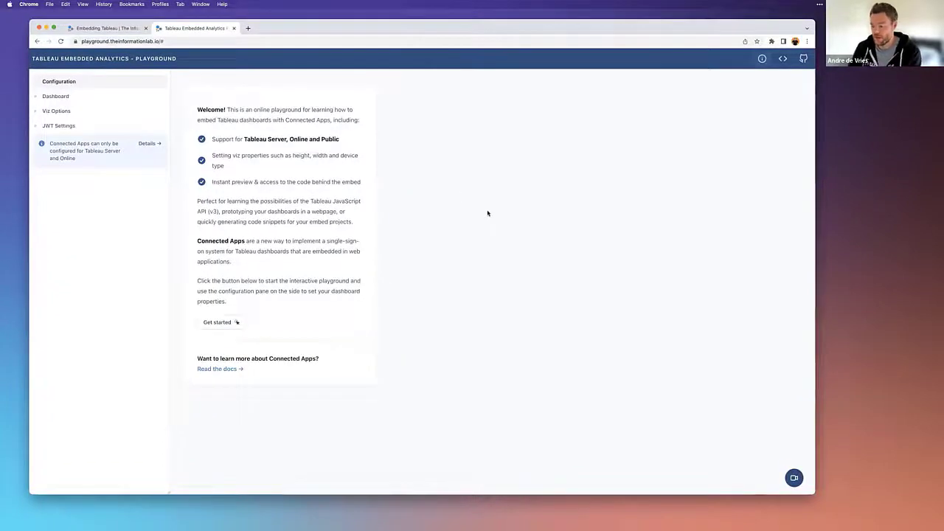
key("super+equal")
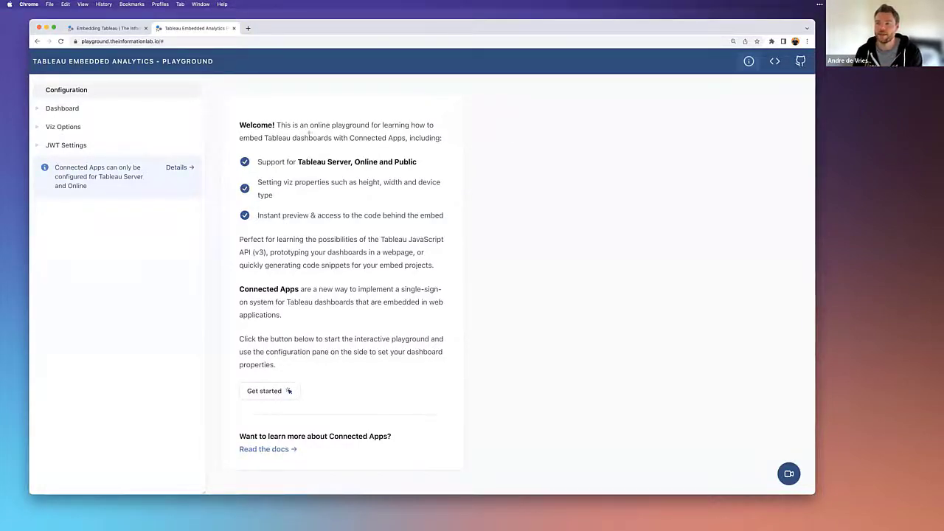
Highlight the welcome text on Connected Apps and instant preview, and start the interactive playground
left_click_drag(263, 138, 408, 140)
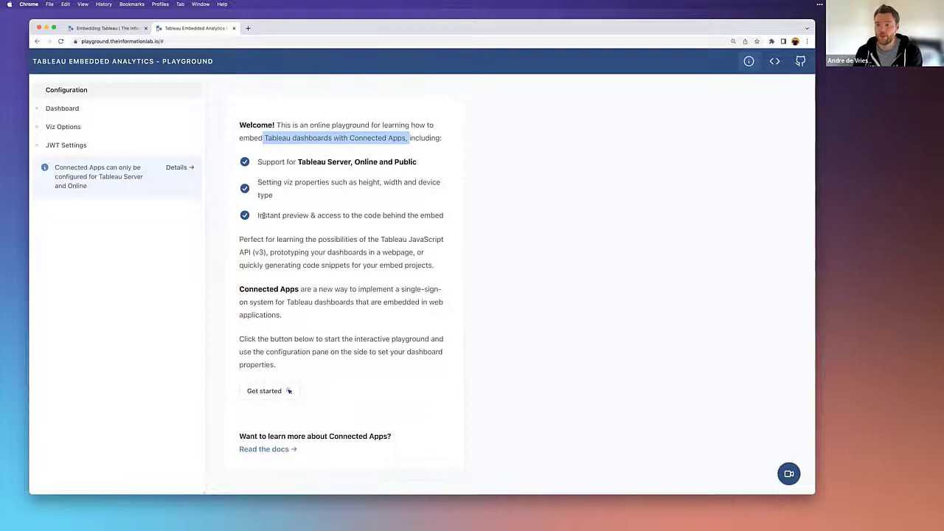
left_click_drag(263, 215, 343, 214)
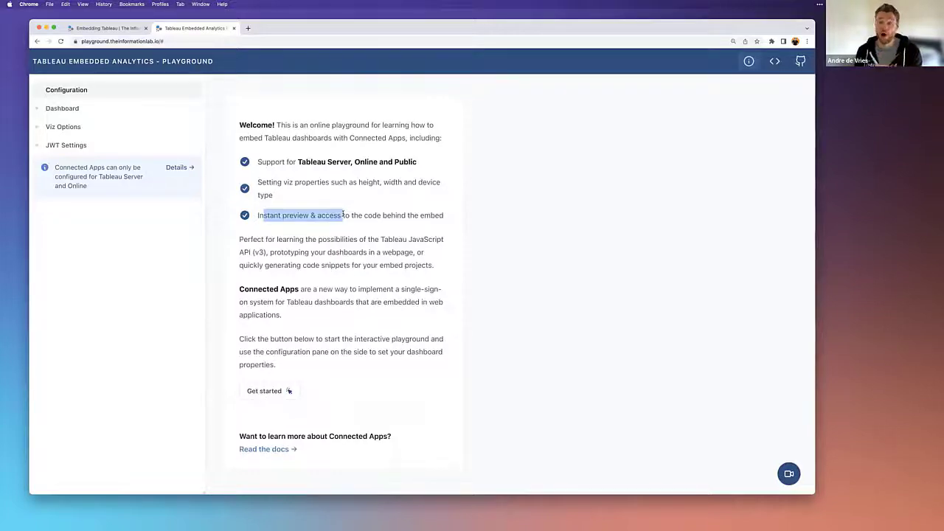
scroll(343, 215, "down", 1)
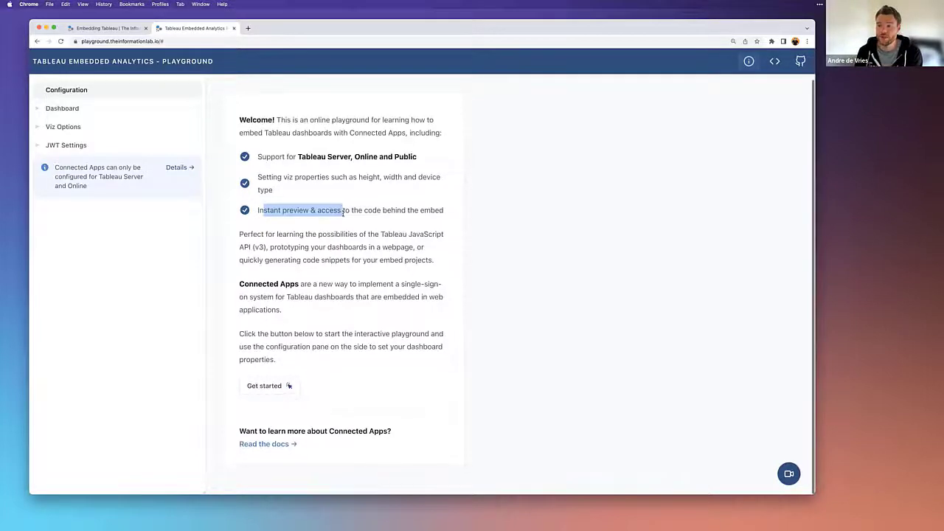
left_click_drag(289, 315, 240, 284)
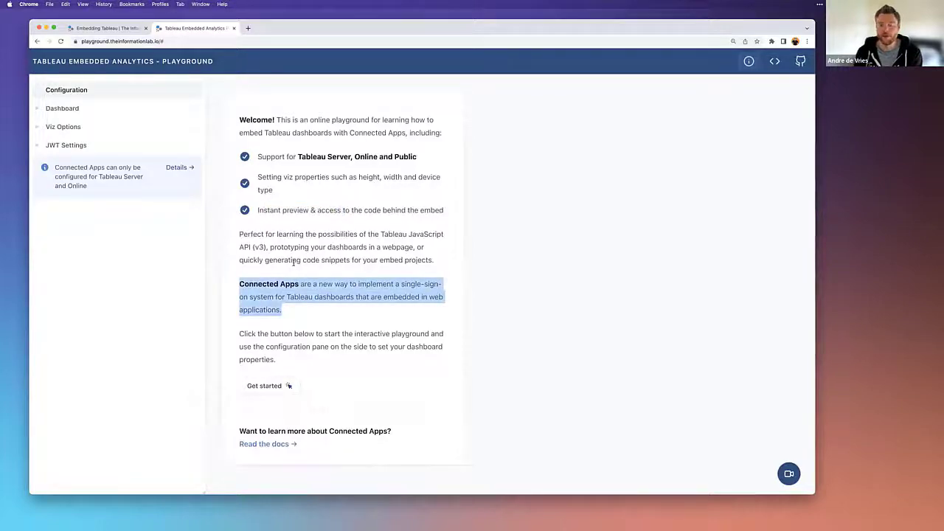
left_click(284, 344)
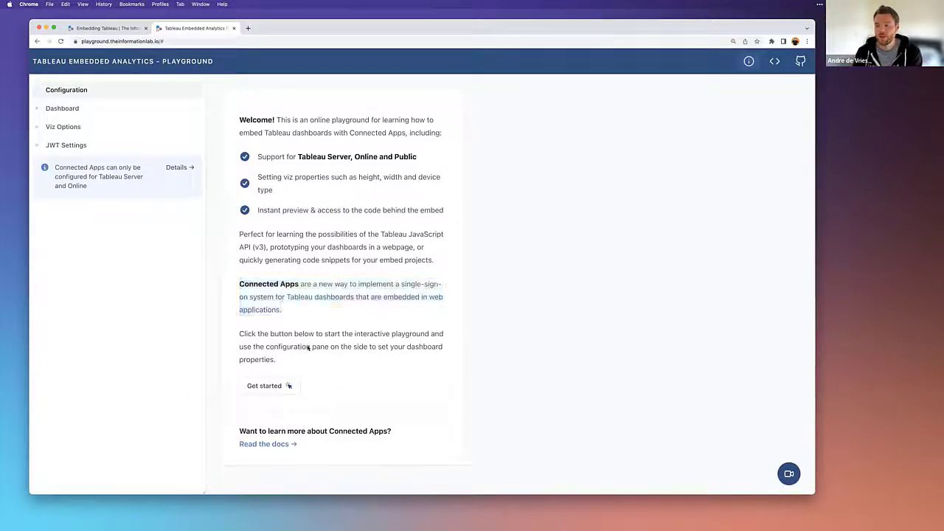
left_click(275, 389)
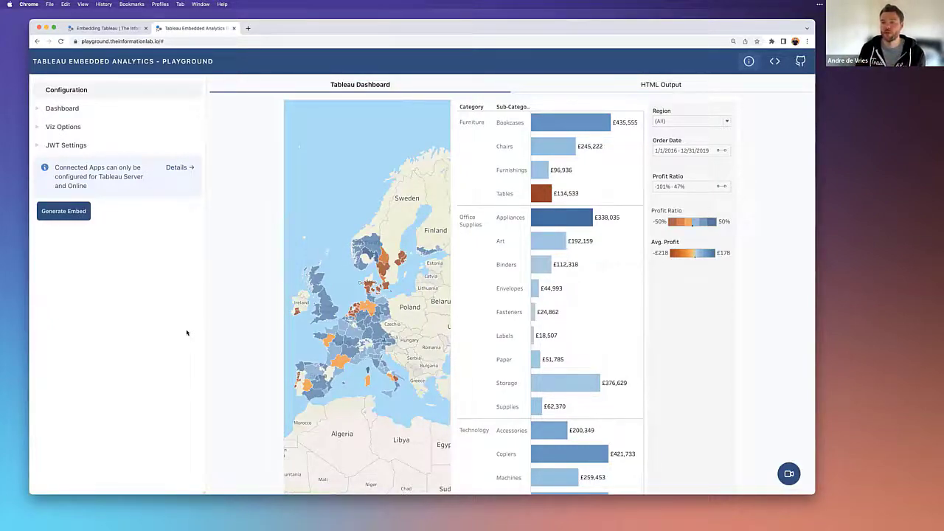
Annotate the screen with a pink box around the configuration pane and an arrow to the video icon, and clear the annotations
key("ctrl+a")
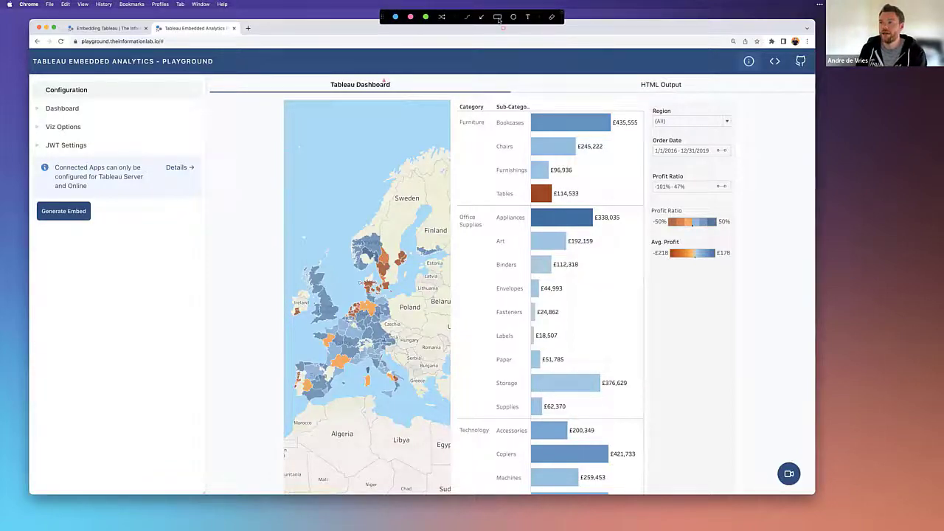
mouse_move(29, 74)
left_mouse_down()
mouse_move(90, 98)
mouse_move(175, 221)
mouse_move(207, 244)
left_mouse_up()
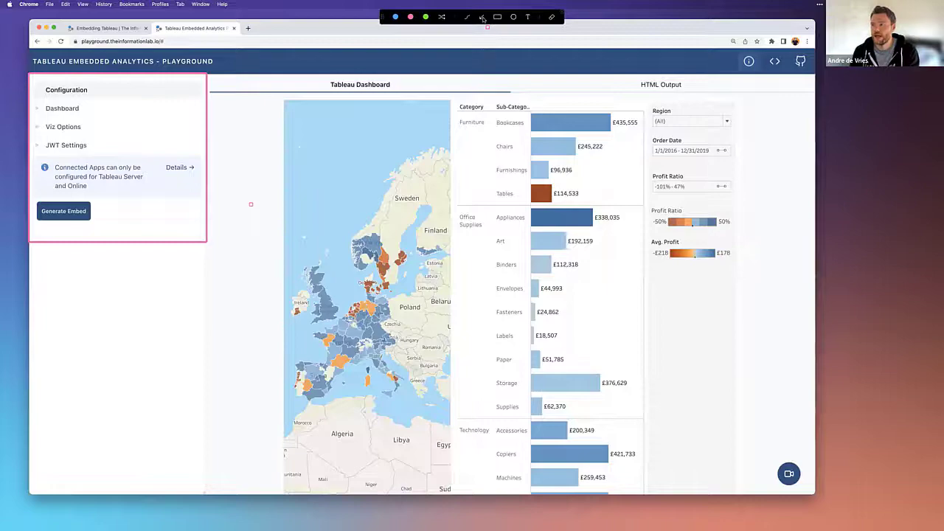
left_click_drag(640, 335, 776, 461)
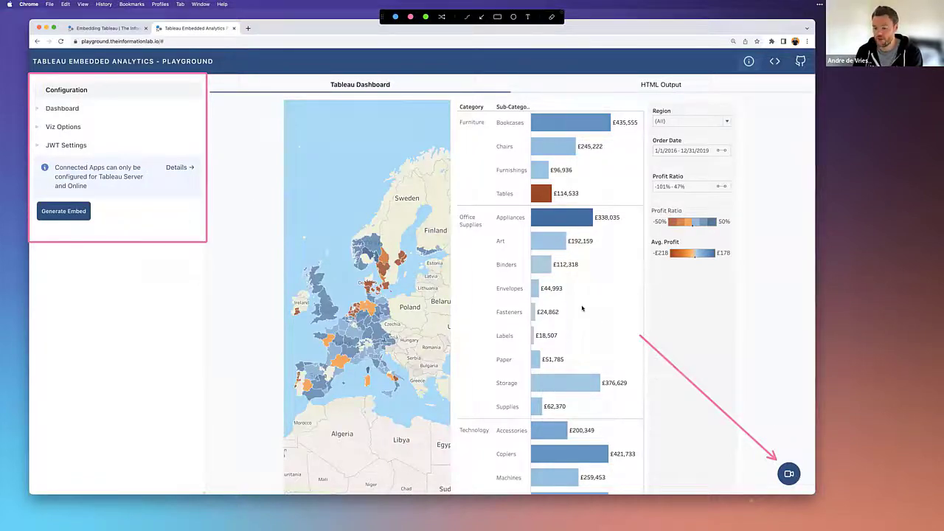
key("Escape")
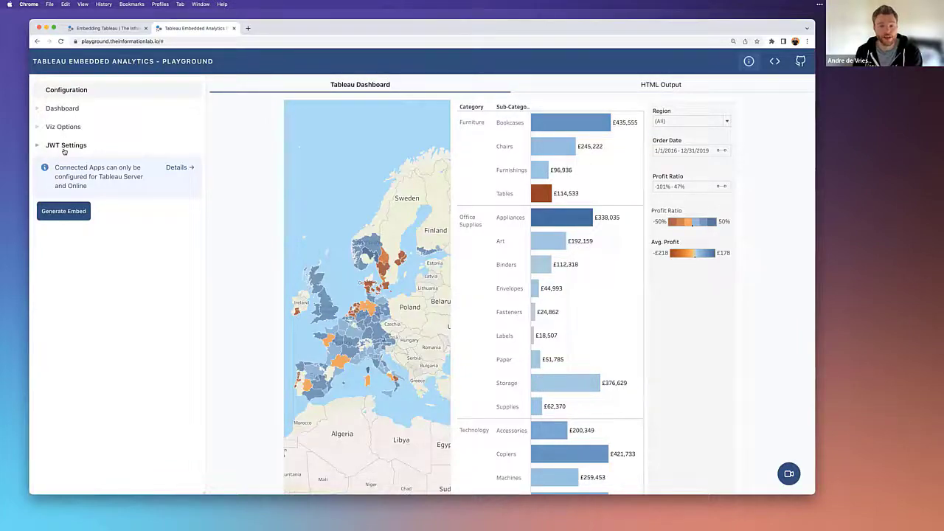
Expand the Dashboard settings and review the view URL and the device type options, keeping Desktop
left_click(61, 110)
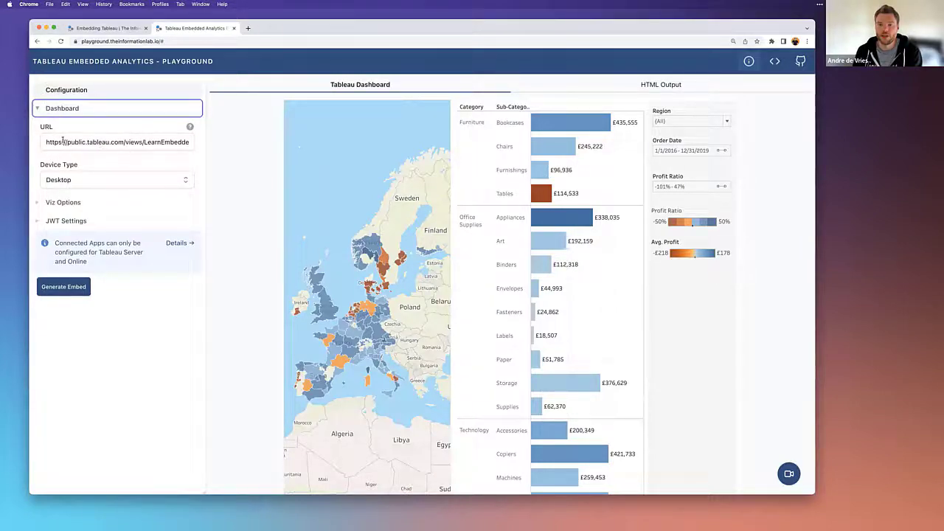
left_click_drag(63, 140, 133, 138)
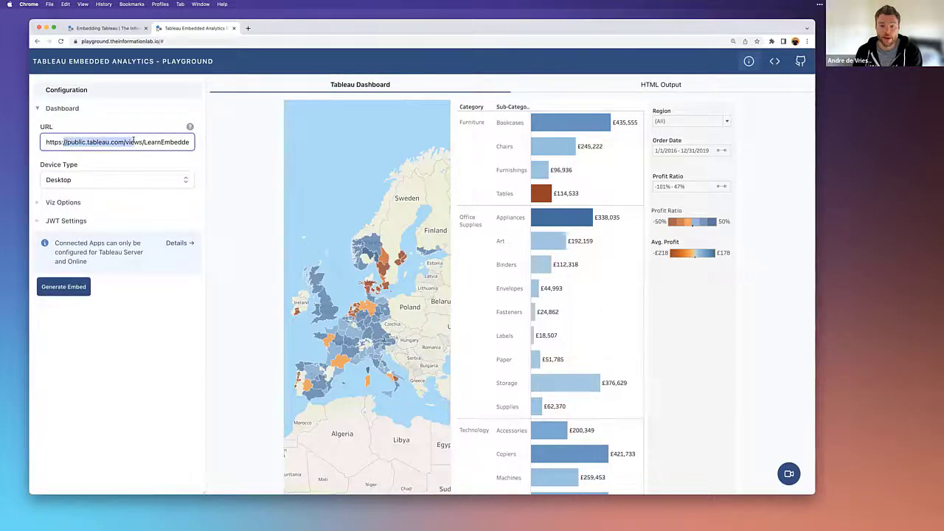
left_click(186, 181)
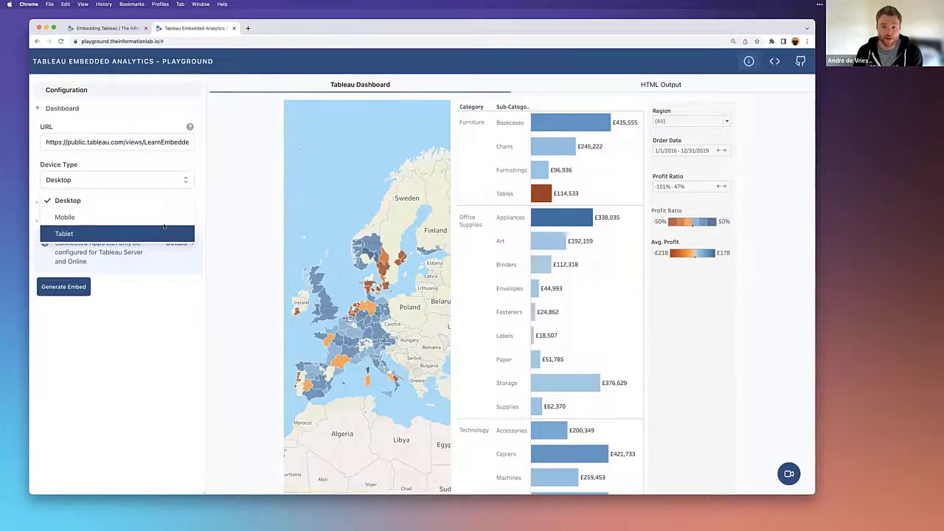
left_click(167, 185)
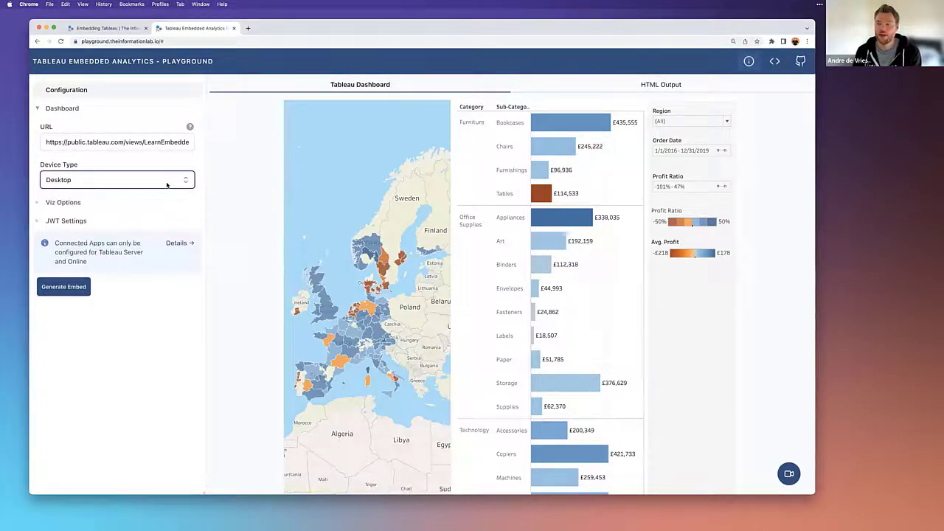
left_click(269, 125)
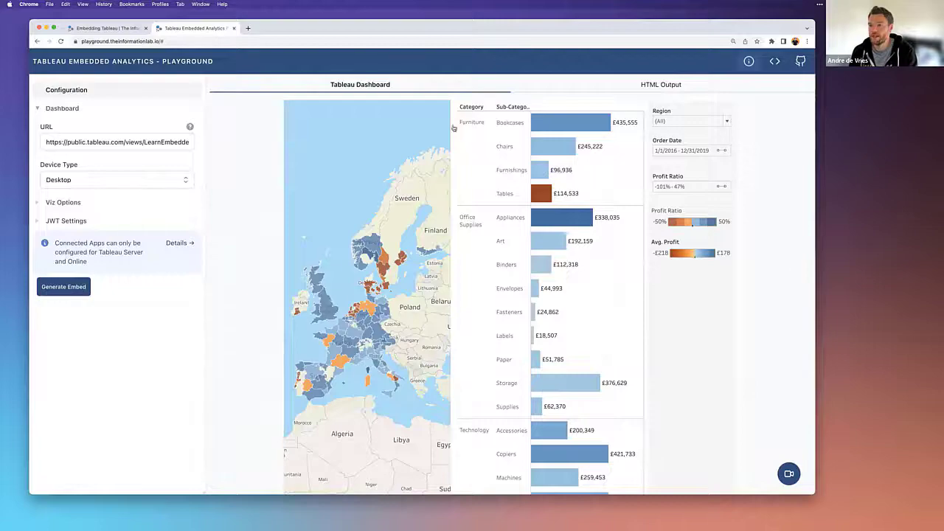
Show the generated HTML output and look through the complete embed code from start to end
left_click(636, 84)
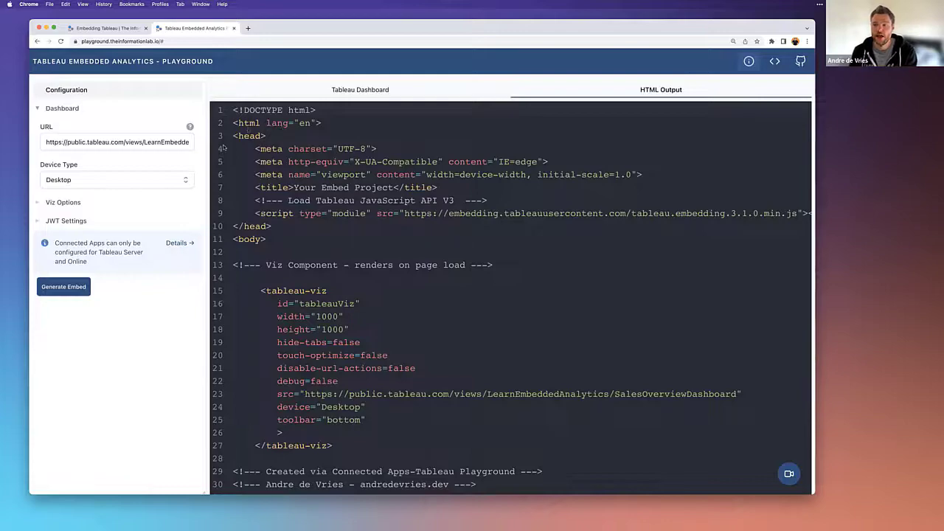
scroll(399, 229, "down", 1)
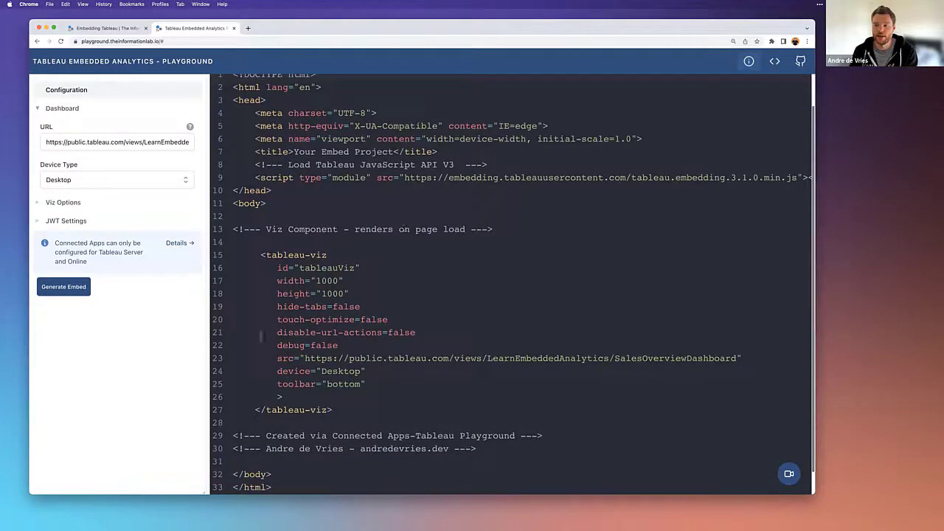
scroll(383, 223, "up", 1)
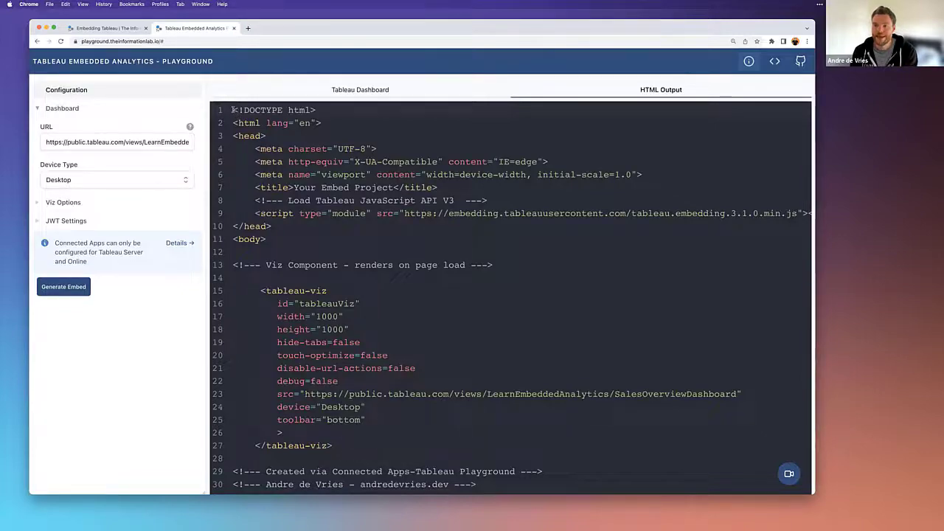
left_click_drag(234, 112, 311, 438)
scroll(312, 438, "down", 1)
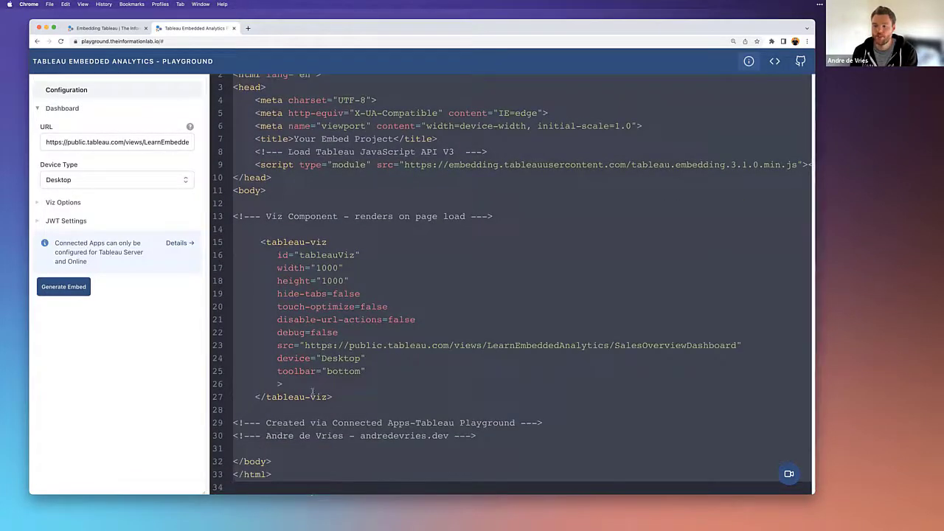
left_click(313, 391)
scroll(312, 391, "up", 1)
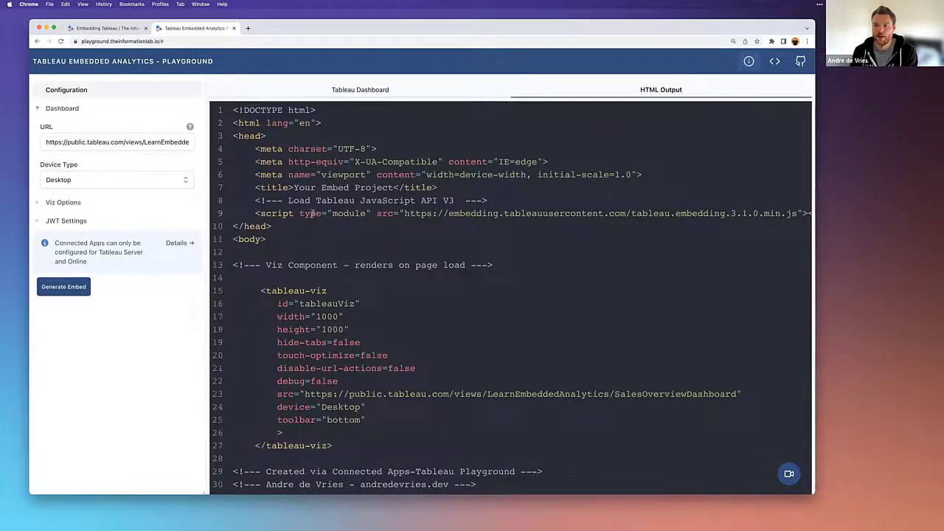
Examine the Tableau JavaScript API script line with its version number and the tableau-viz component in the code
left_click(256, 213, "shift")
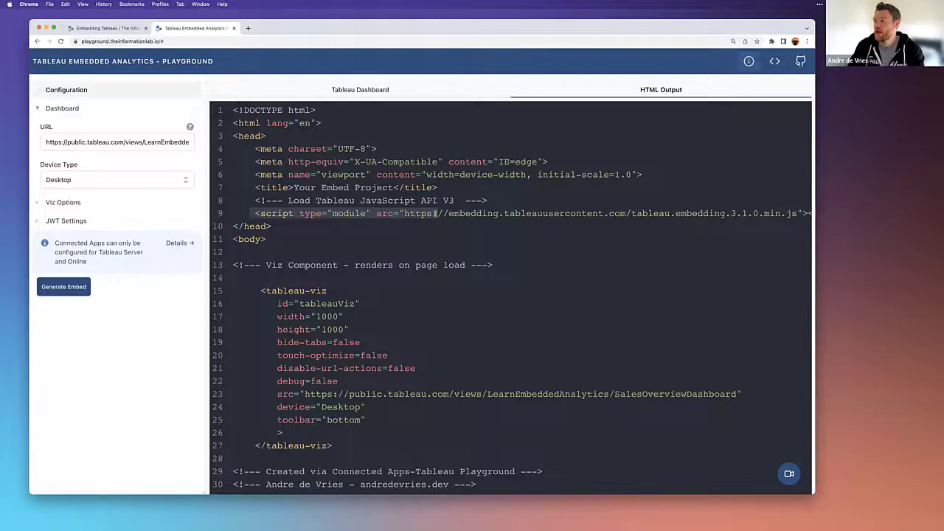
left_click_drag(731, 213, 746, 213)
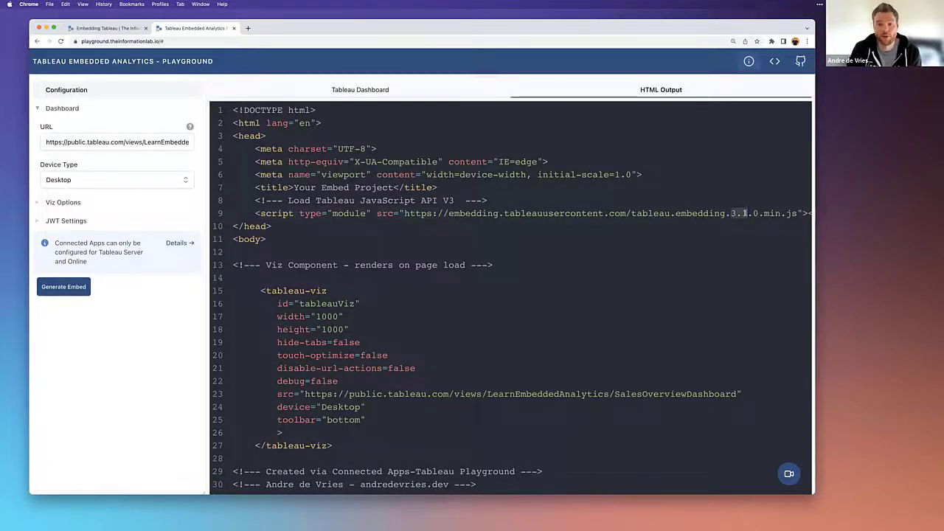
scroll(533, 217, "down", 2)
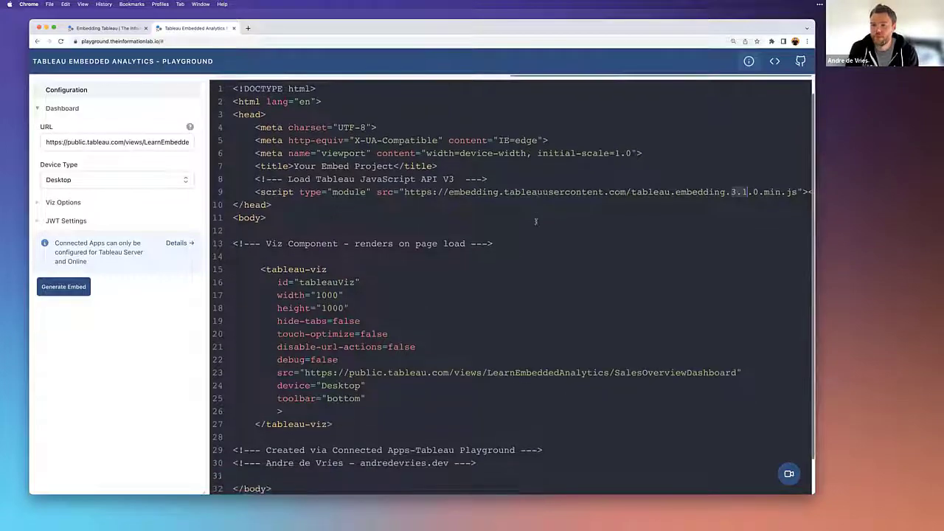
left_click_drag(260, 247, 327, 398)
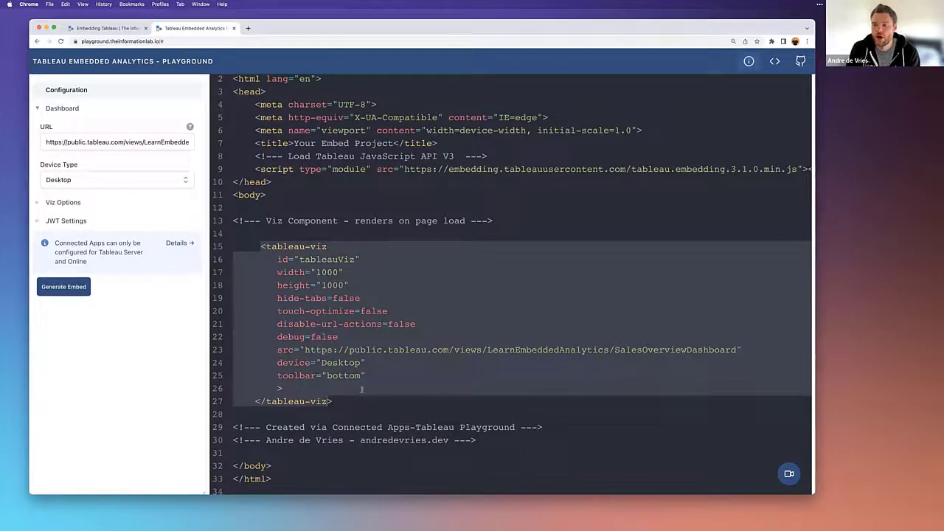
left_click(361, 389)
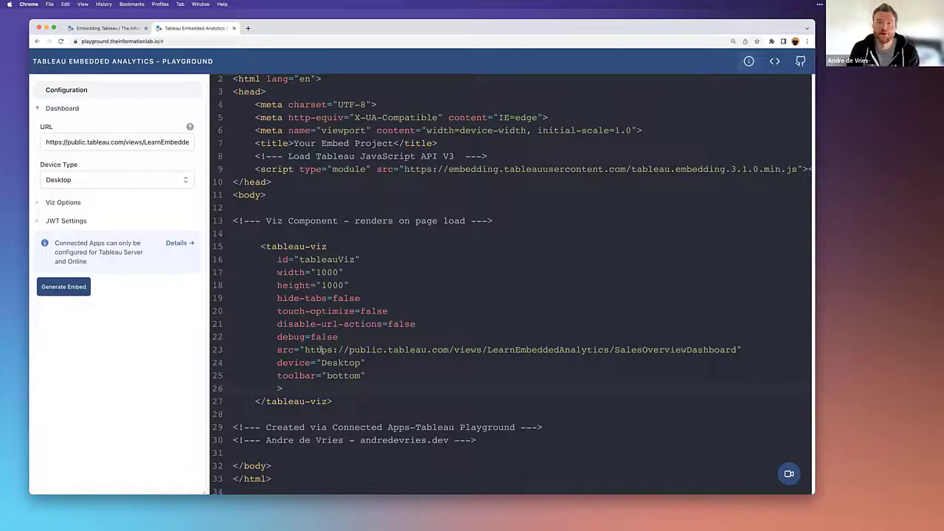
Set the viz width to 800 in the Viz Options and highlight the width attribute in the HTML output
left_click(93, 205)
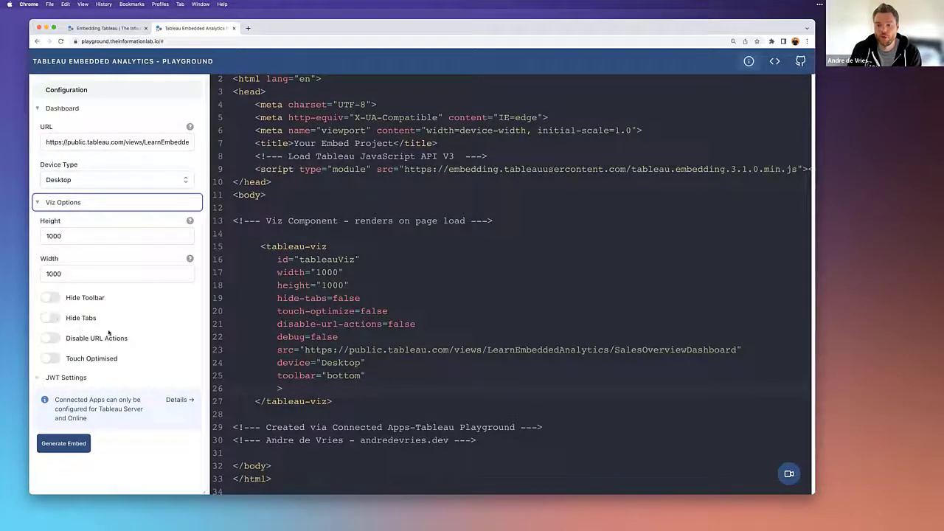
double_click(71, 274)
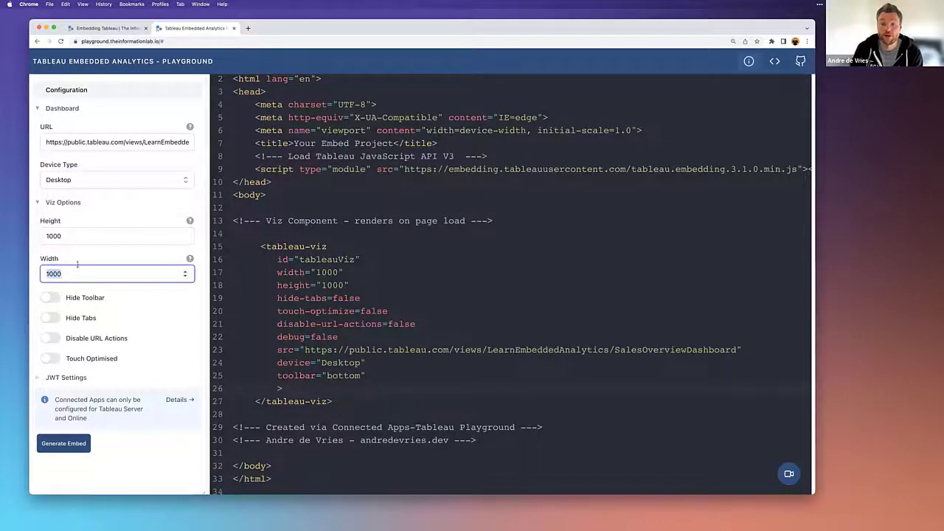
type("800")
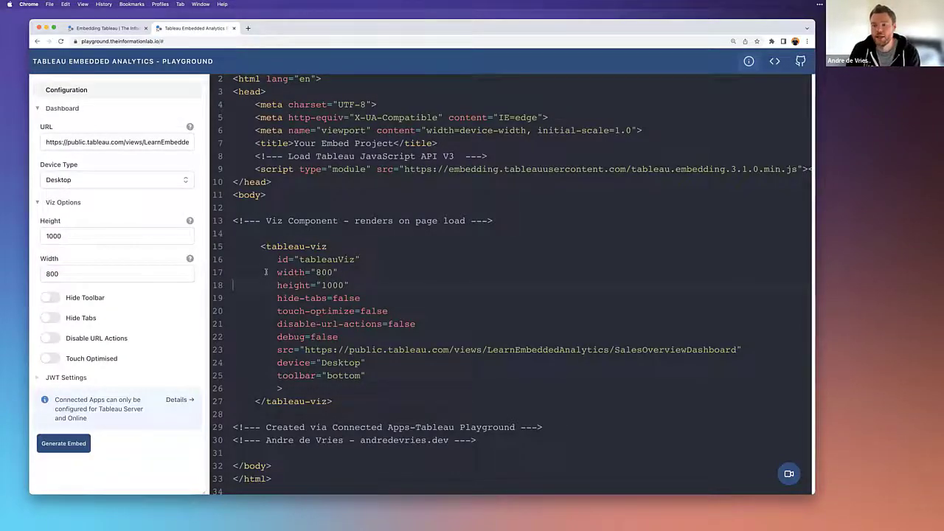
left_click_drag(265, 273, 362, 273)
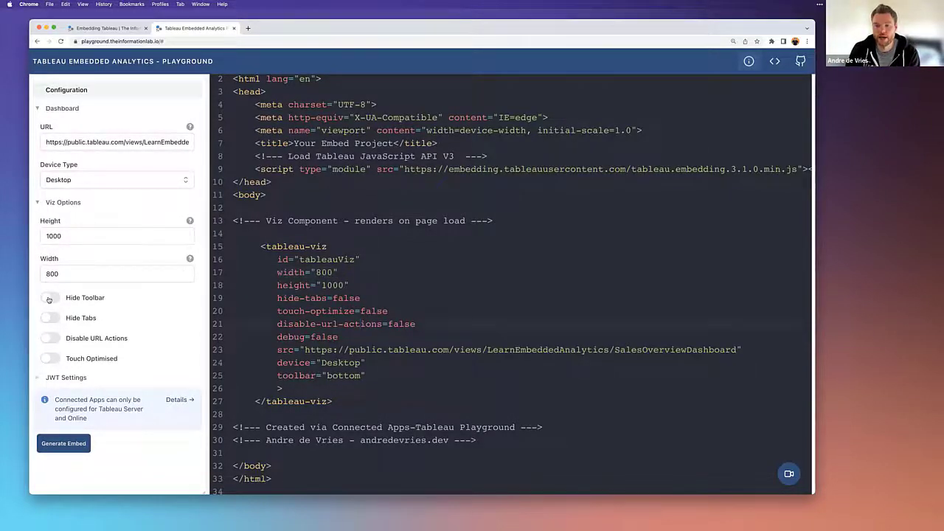
Turn on Hide Toolbar for the viz and highlight the toolbar attribute in the HTML output
left_click(49, 298)
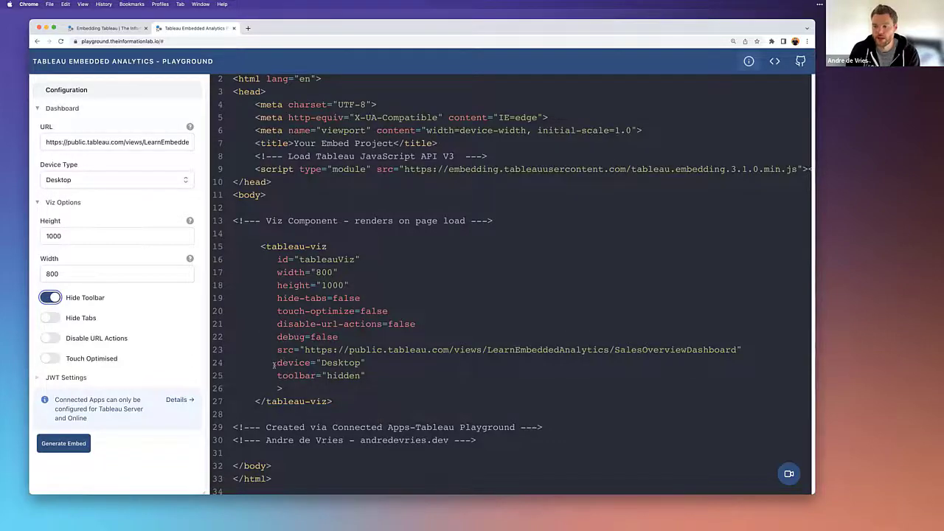
left_click_drag(277, 375, 387, 375)
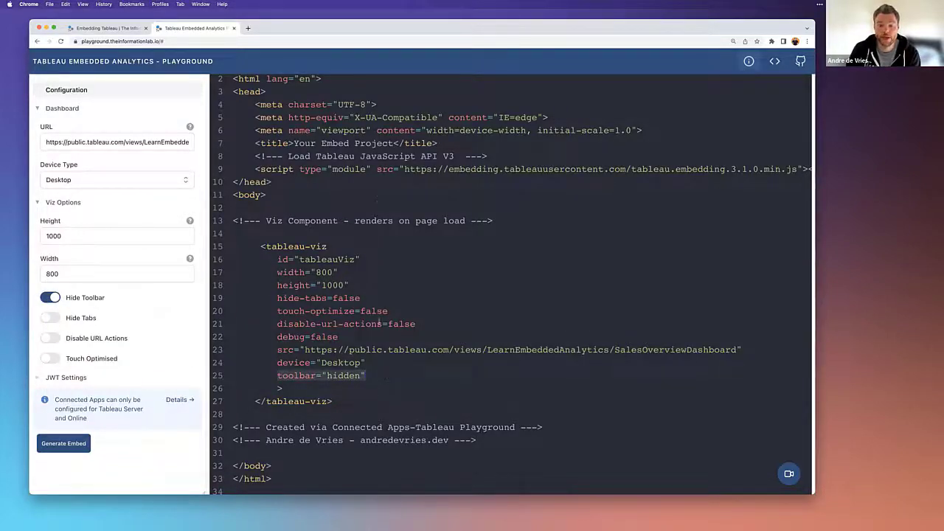
scroll(388, 141, "up", 2)
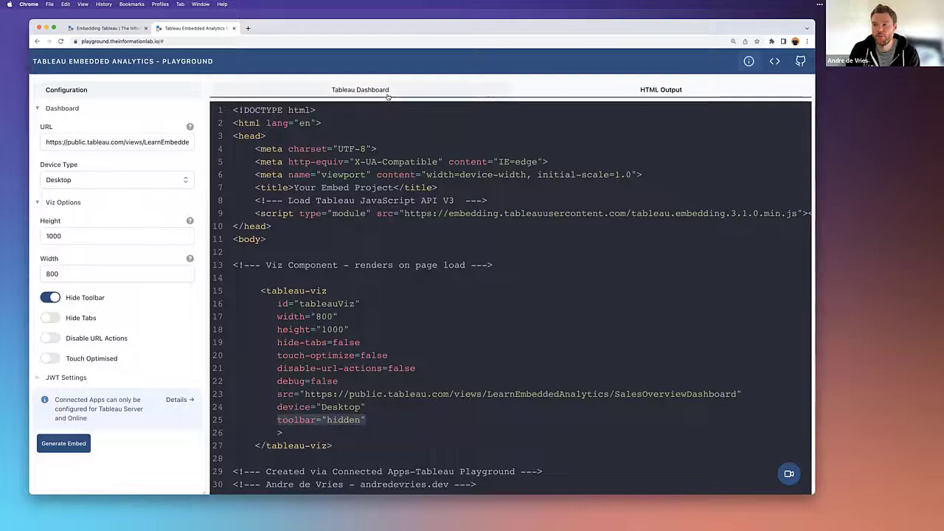
Show the embedded dashboard and check its full height with the toolbar hidden
left_click(388, 97)
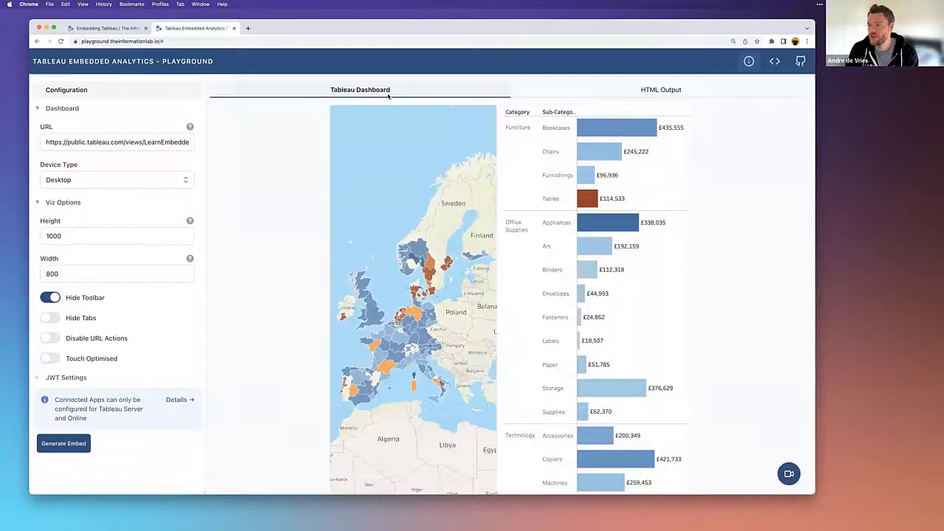
scroll(277, 193, "down", 2)
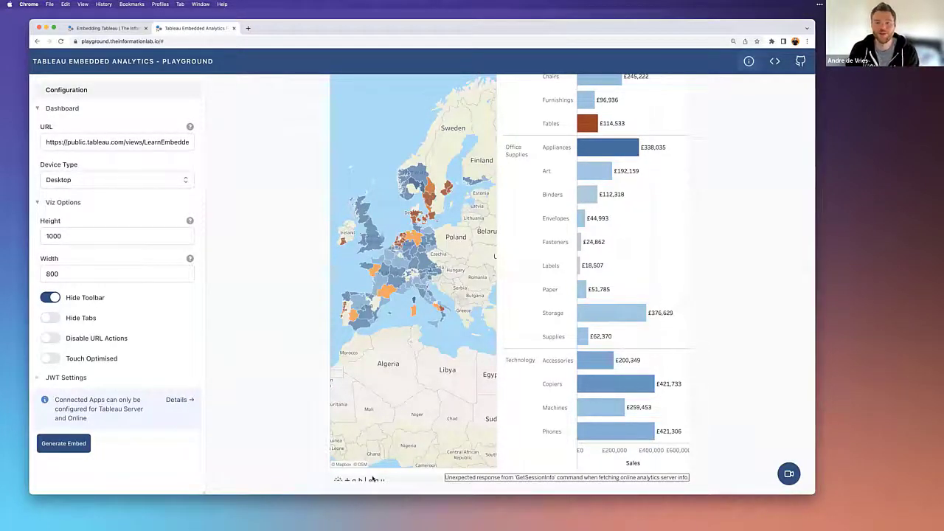
scroll(301, 402, "up", 3)
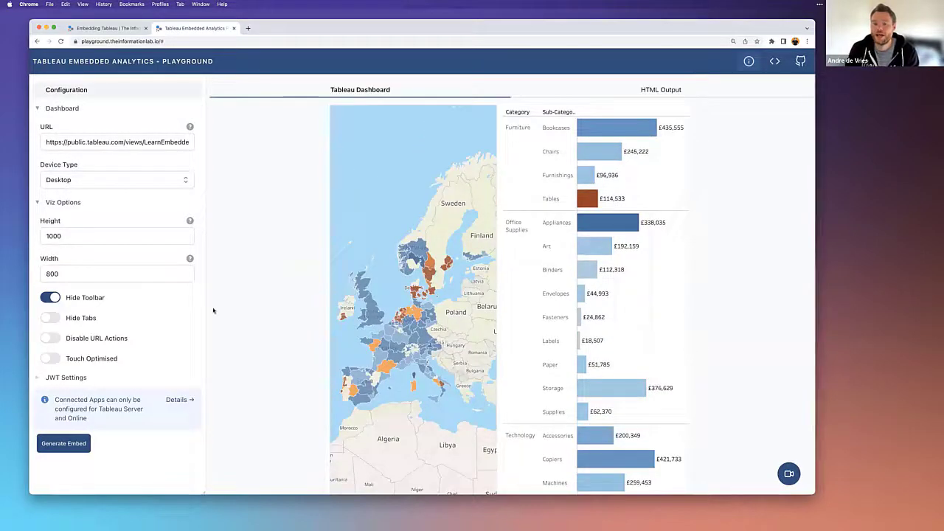
Expand the JWT Settings and look through the username, connected app client ID, secret ID and secret fields
left_click(74, 377)
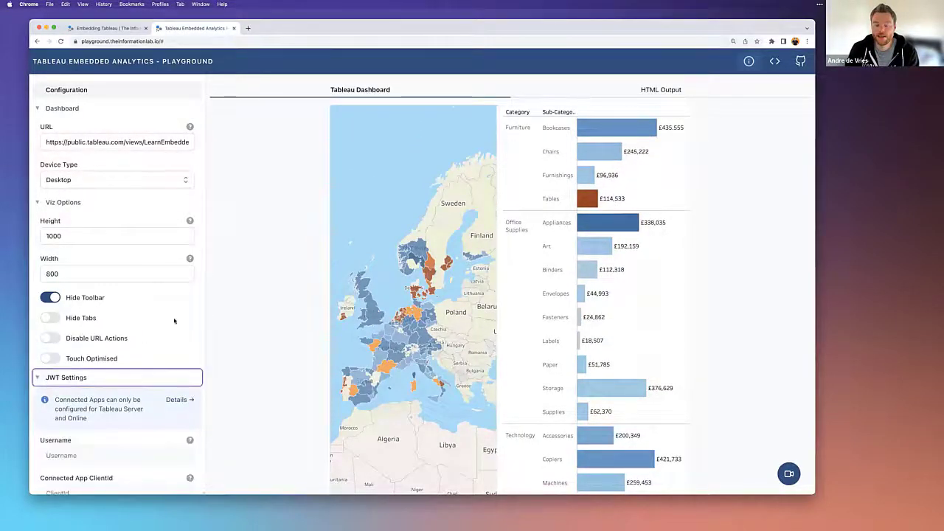
scroll(174, 320, "down", 2)
scroll(174, 320, "down", 2)
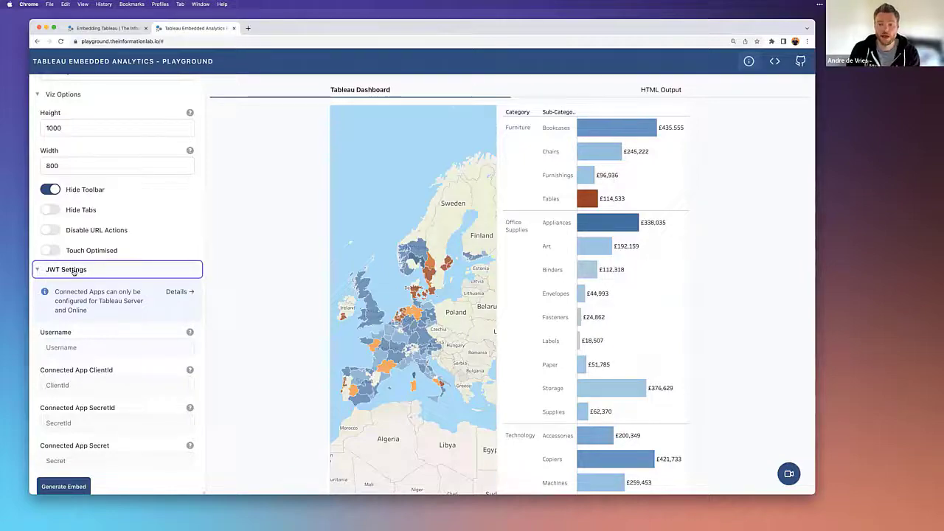
scroll(73, 272, "down", 1)
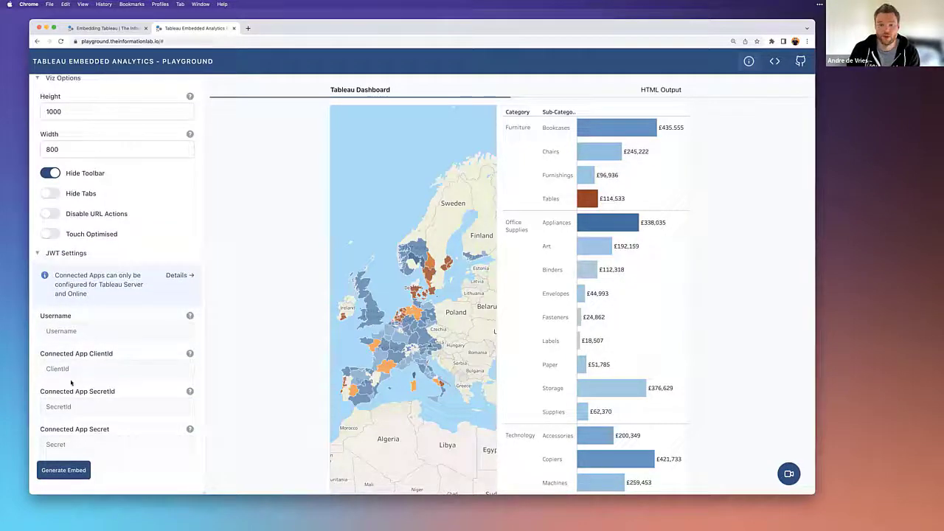
scroll(71, 398, "up", 4)
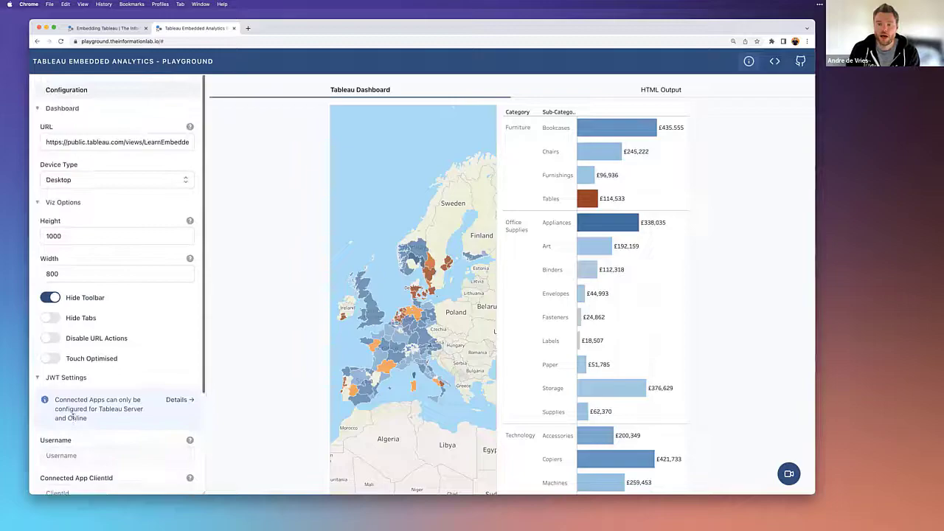
scroll(73, 416, "down", 4)
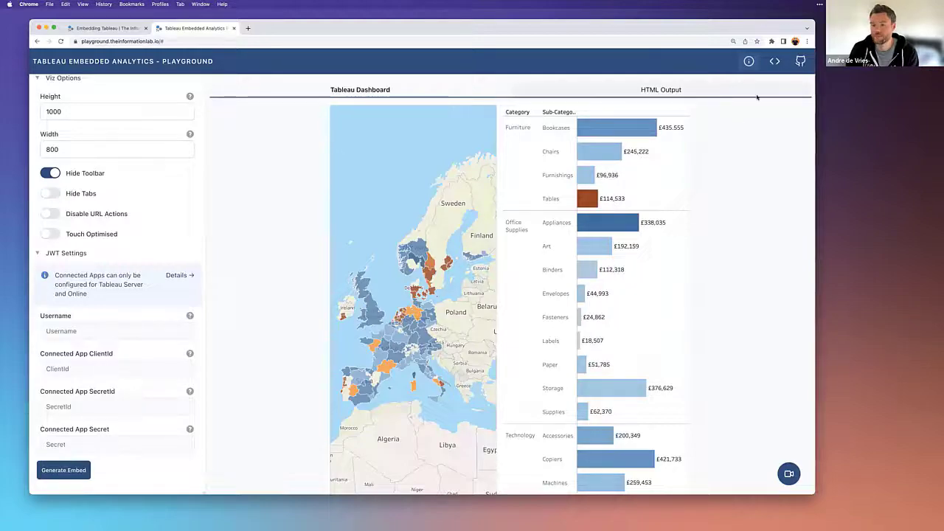
Open the Connected Apps details and read through the key components, creation steps and where to reference the app
left_click(179, 275)
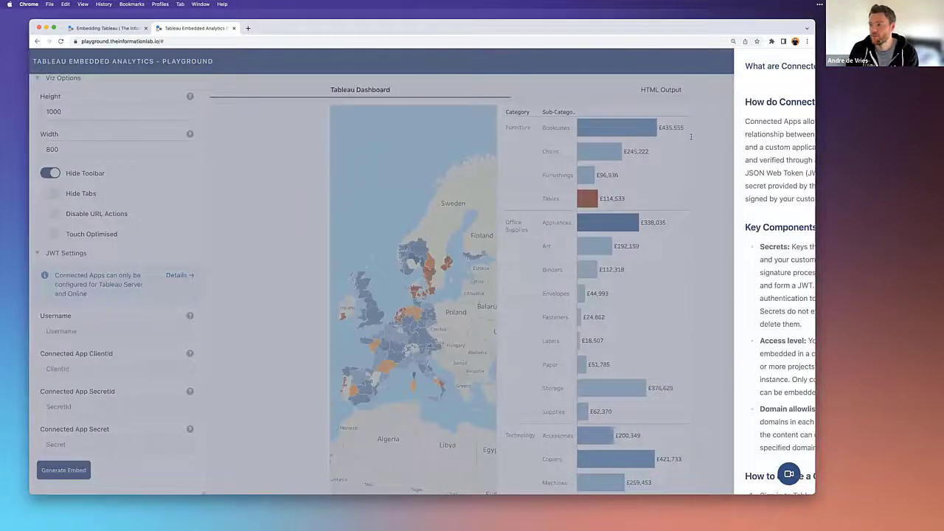
scroll(642, 141, "down", 5)
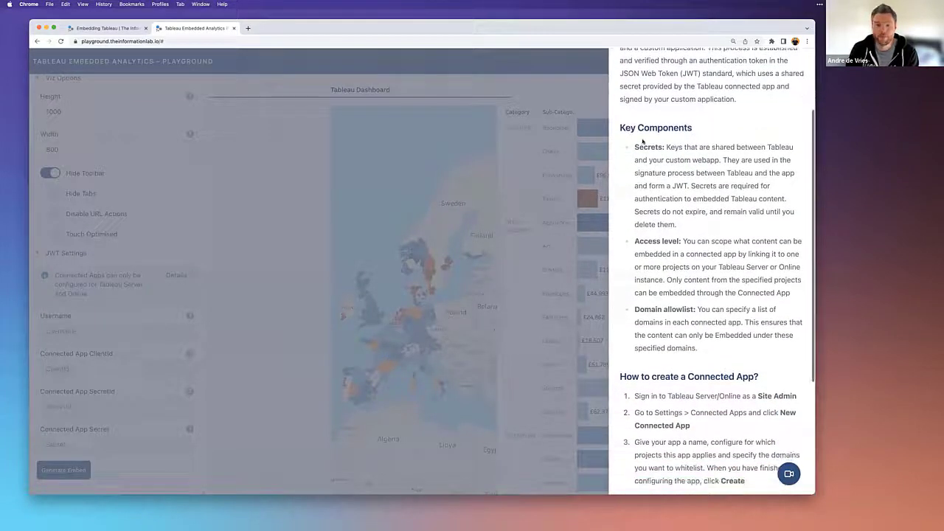
scroll(642, 142, "down", 3)
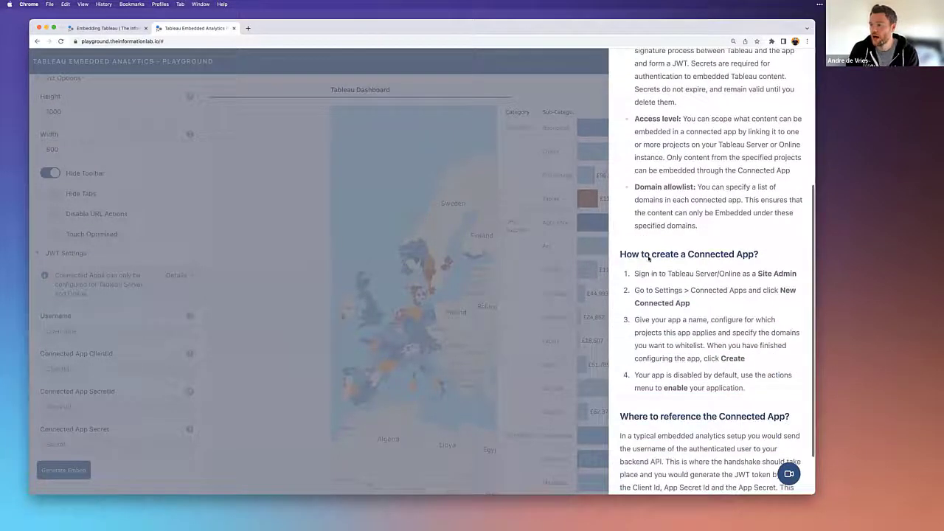
scroll(648, 258, "down", 1)
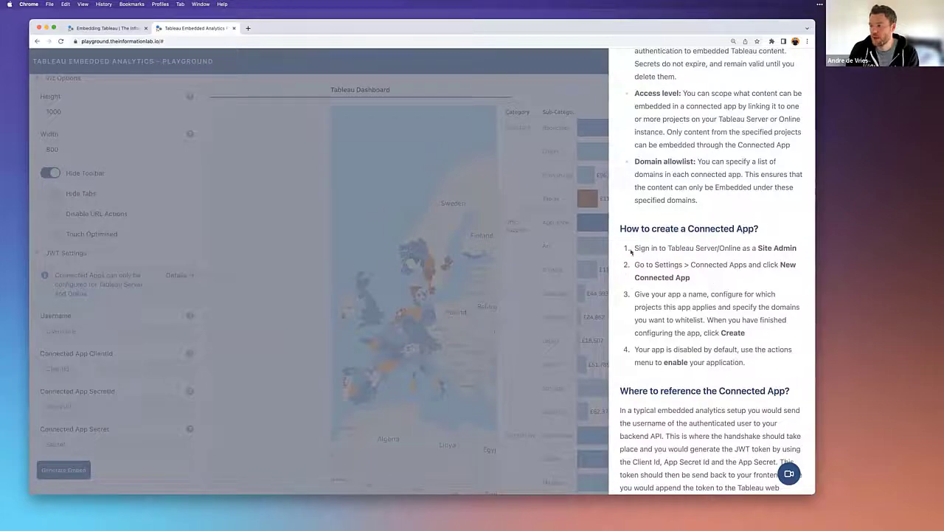
left_click_drag(634, 249, 764, 250)
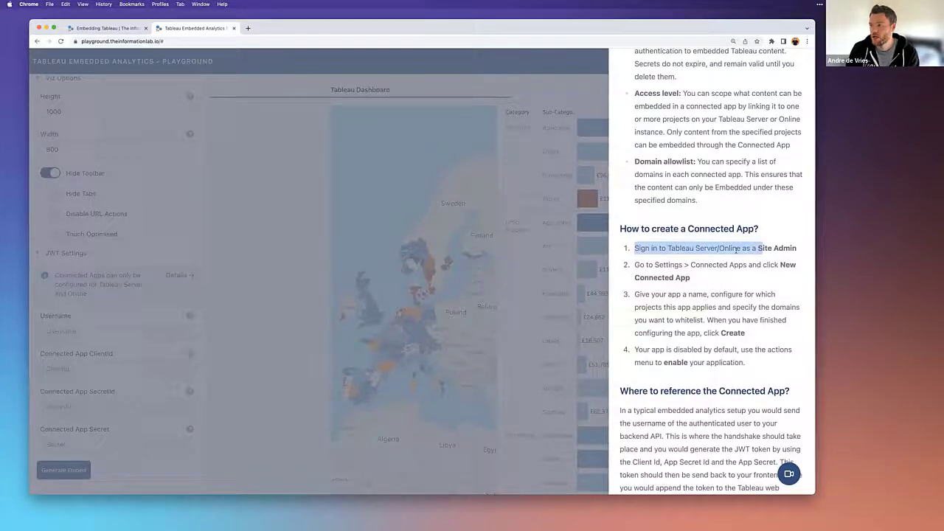
left_click(692, 254)
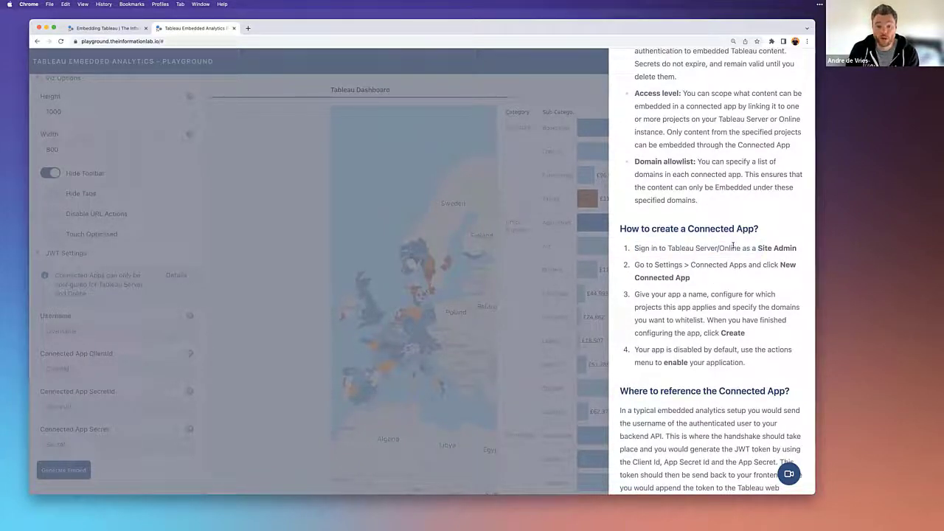
scroll(686, 245, "down", 1)
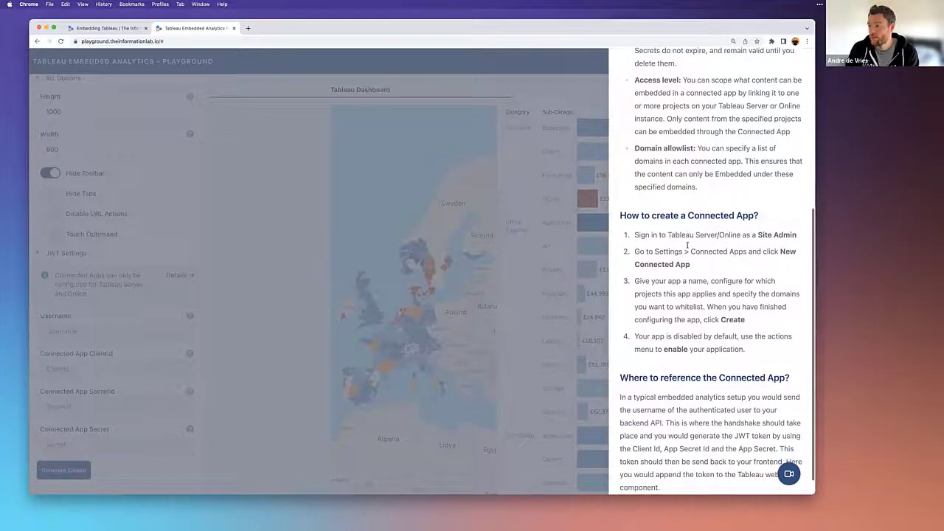
scroll(634, 275, "down", 1)
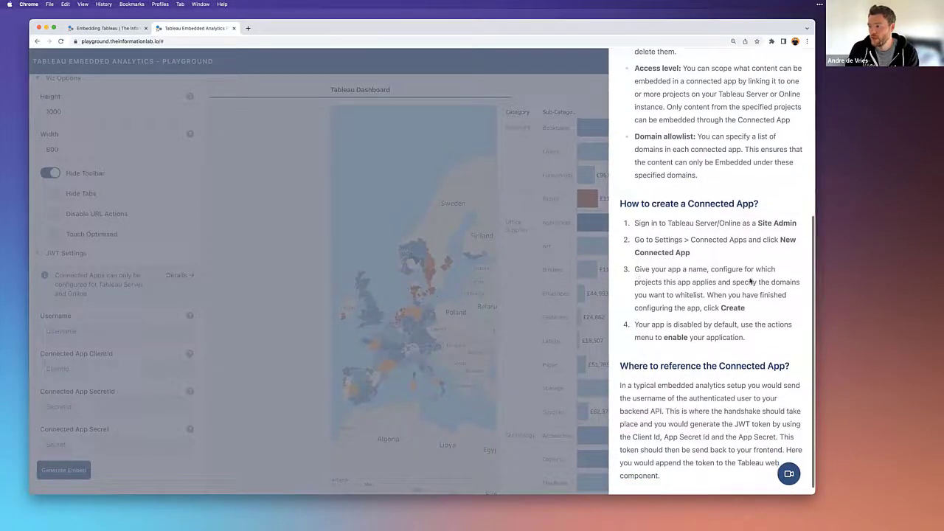
scroll(714, 281, "down", 1)
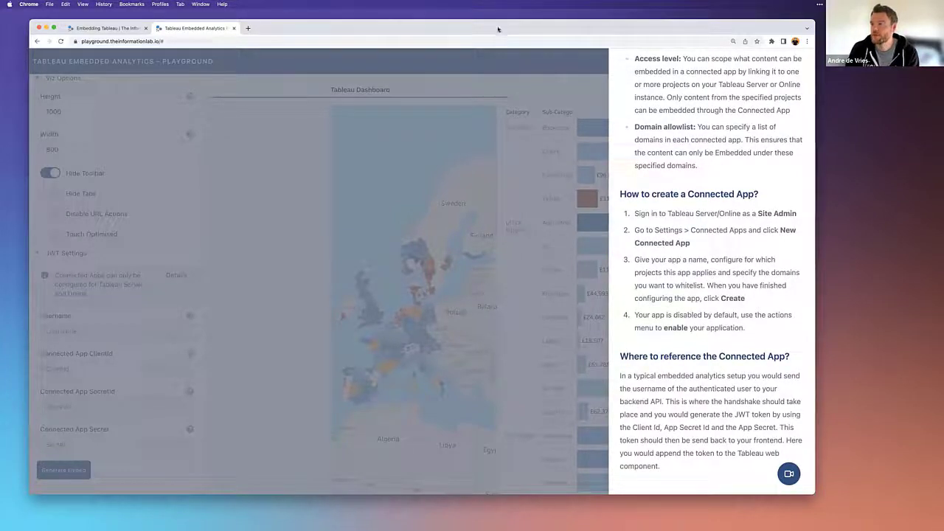
Switch to the Tableau Online home page in Firefox, enlarge its window and zoom the page in
left_click_drag(497, 30, 465, 35)
left_click(516, 55)
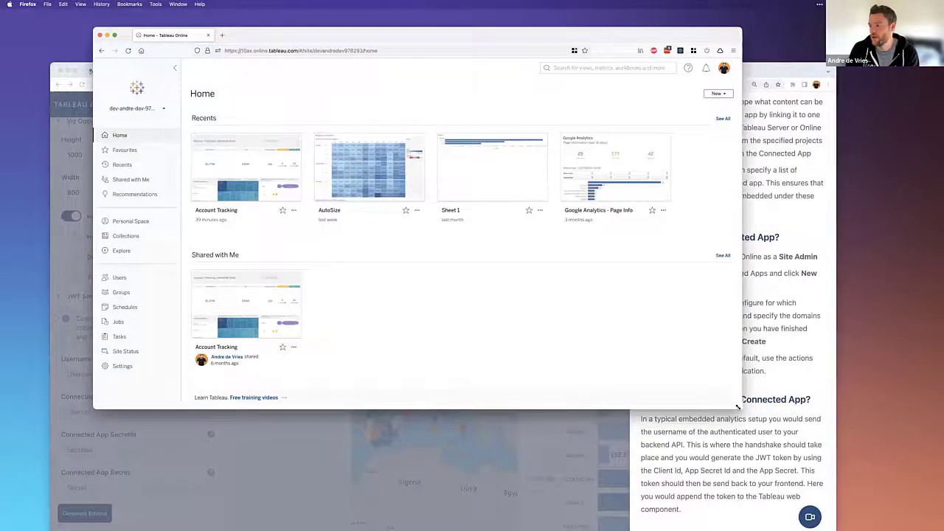
left_click_drag(738, 406, 811, 514)
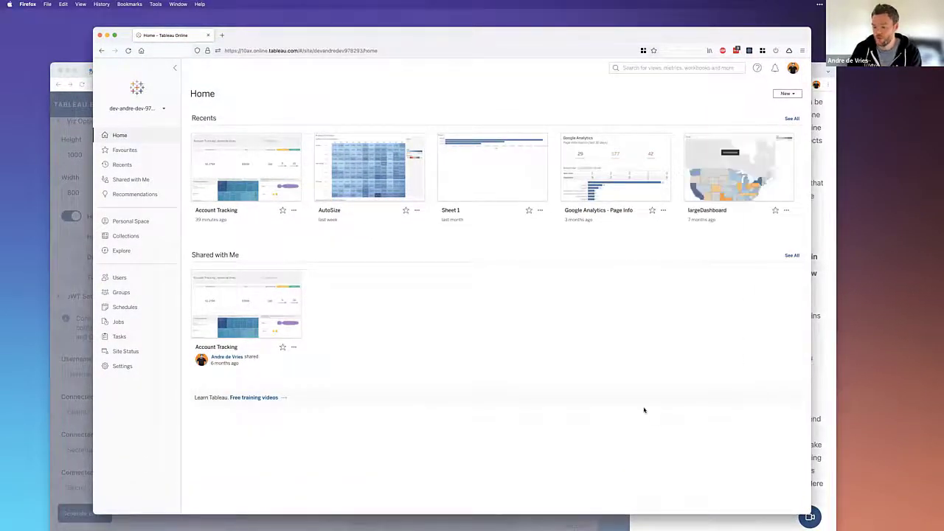
key("super+plus")
key("super+plus")
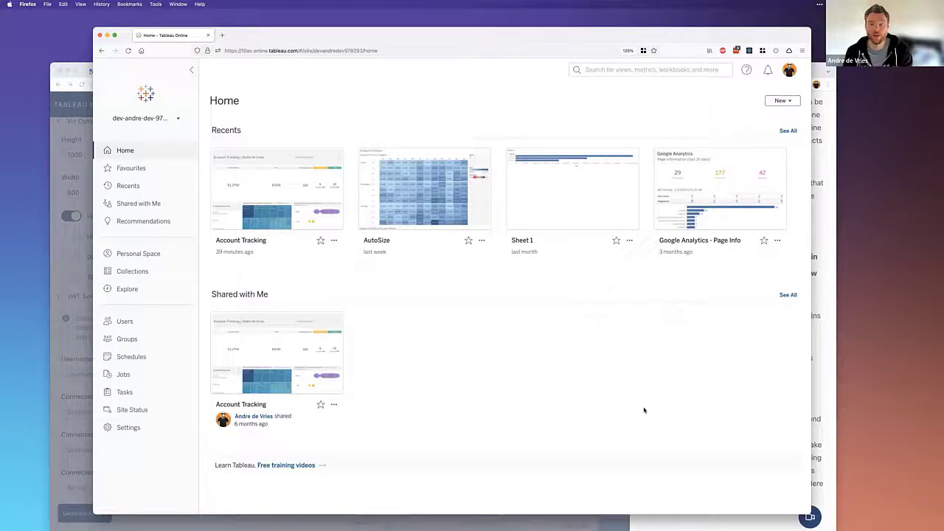
Mark the Connected Apps section in the site settings with a drawn rectangle and open that section
left_click(129, 428)
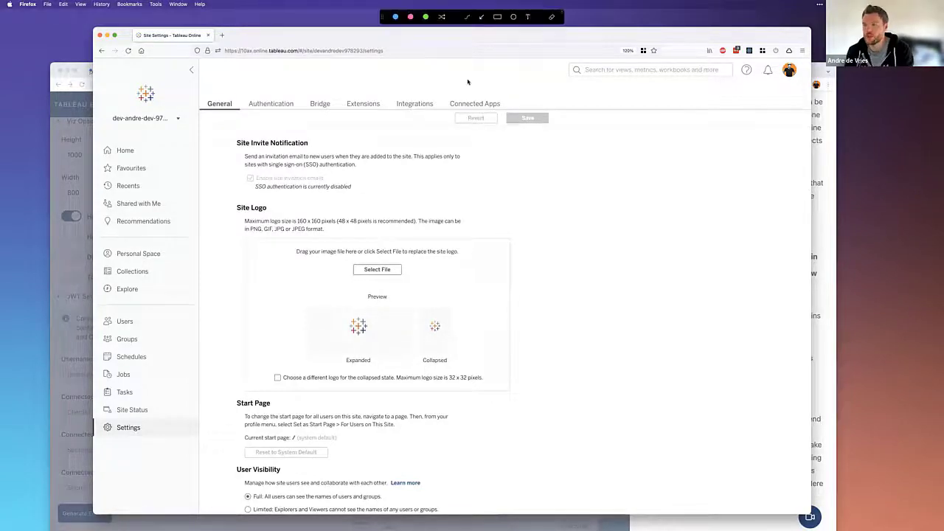
key("ctrl+alt+a")
left_click(496, 18)
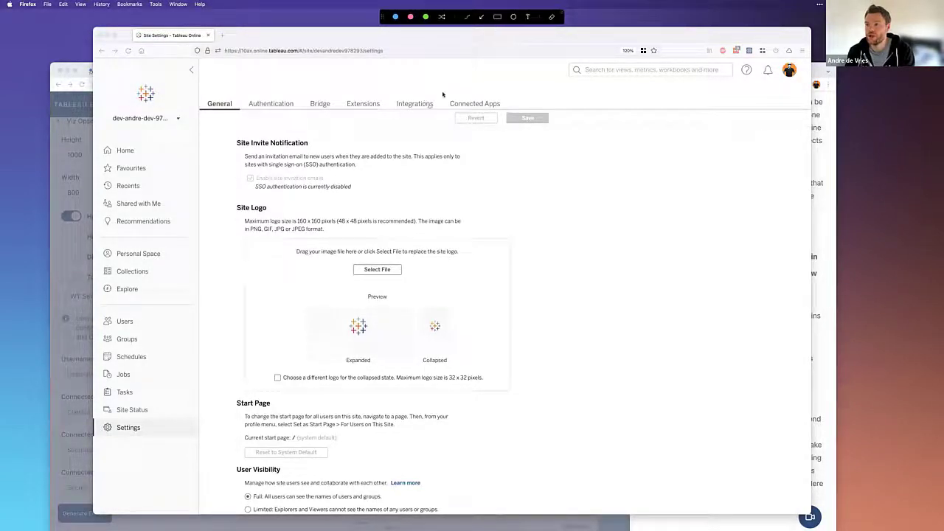
mouse_move(442, 94)
left_mouse_down()
mouse_move(515, 121)
mouse_move(507, 121)
left_mouse_up()
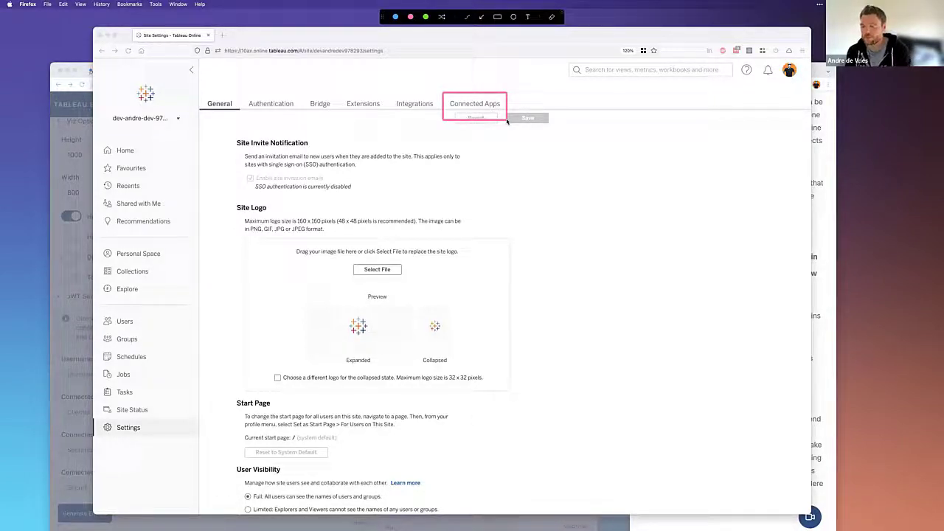
left_click(483, 105)
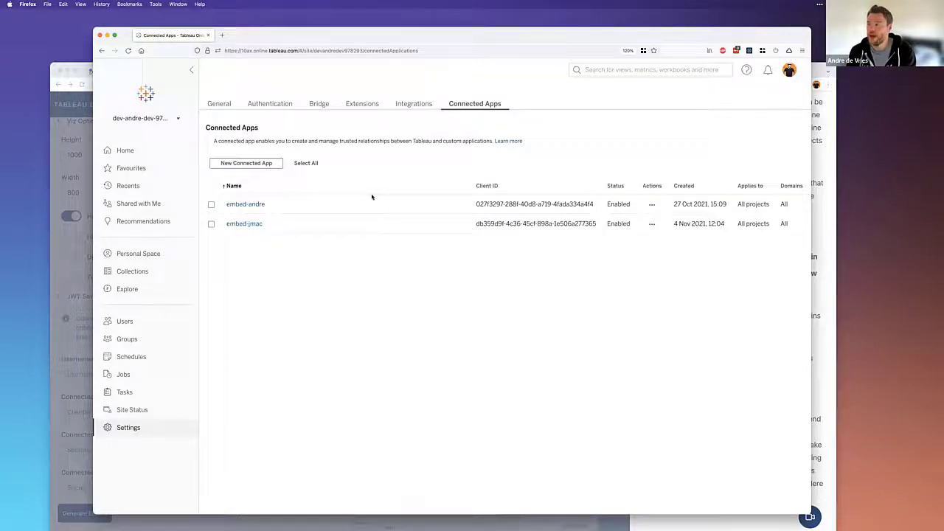
Start a new connected app named Demo and limit its access level to only one project, default
left_click(252, 164)
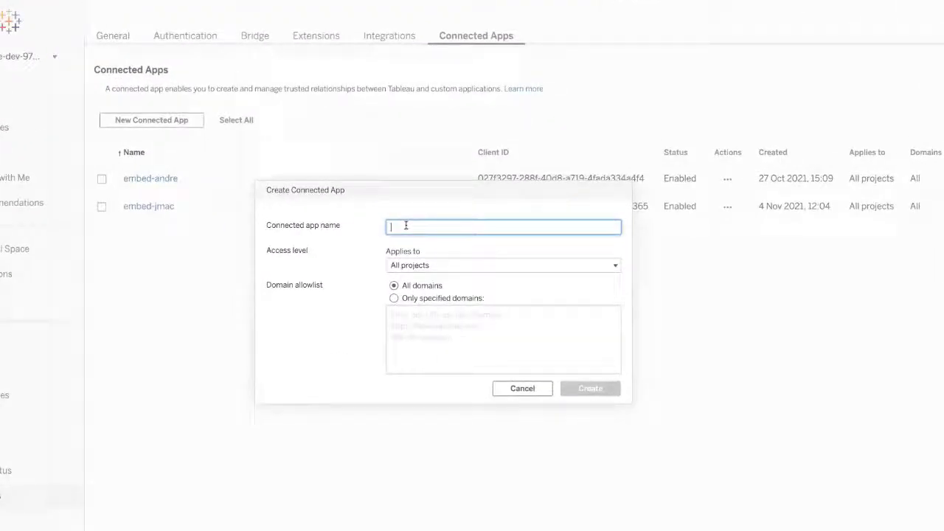
type("Demo")
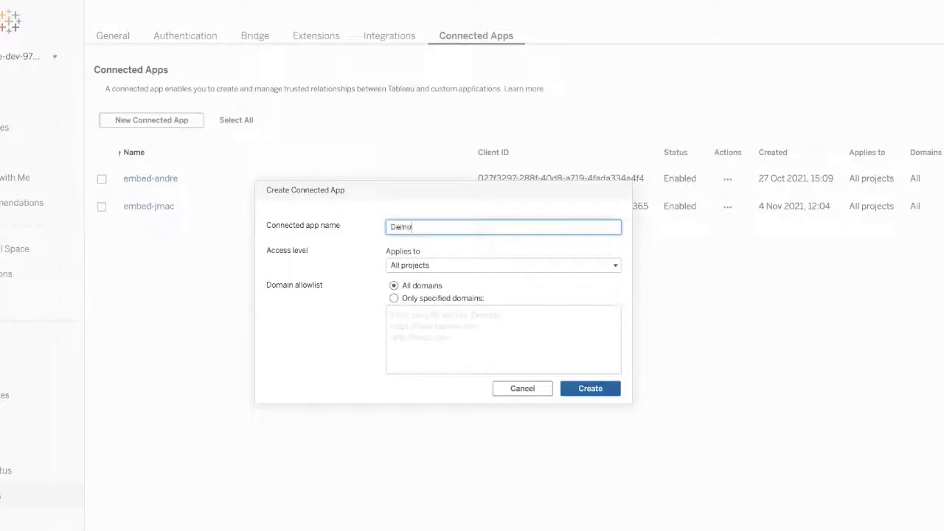
left_click(433, 266)
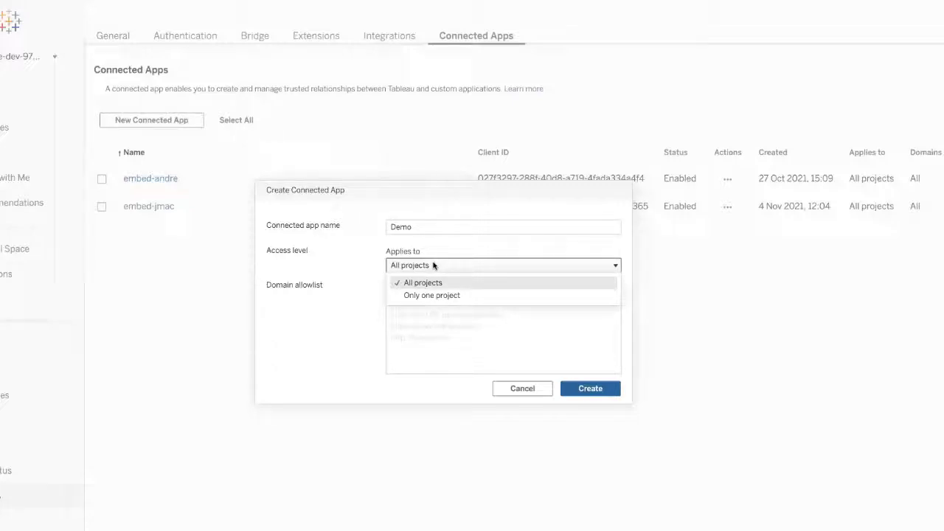
left_click(433, 295)
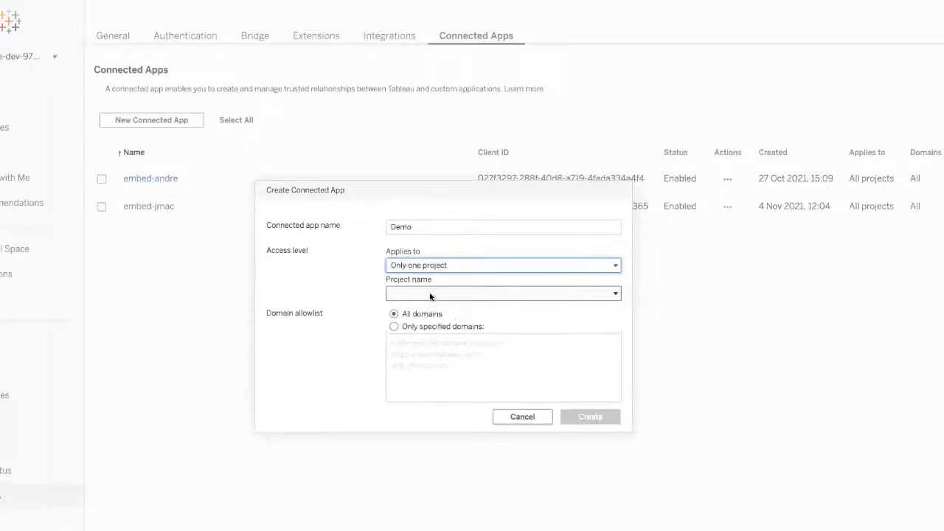
left_click(433, 295)
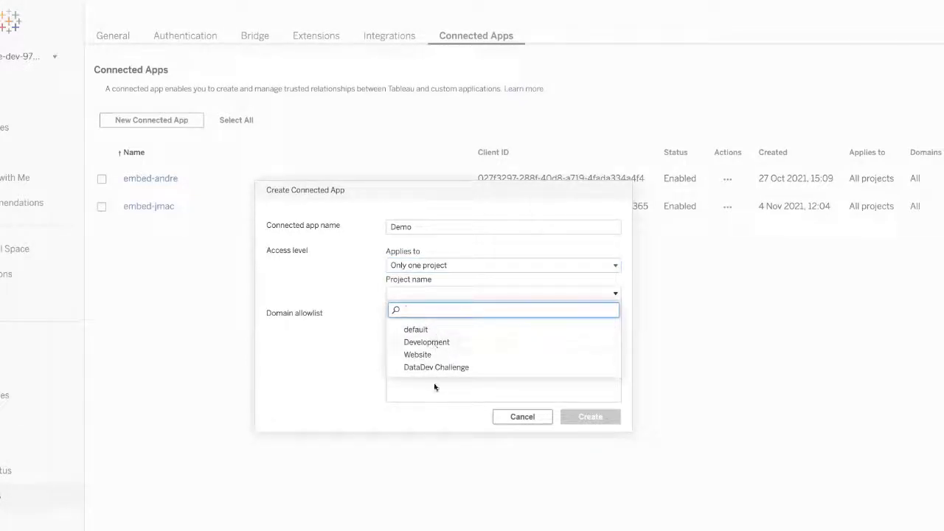
left_click(433, 330)
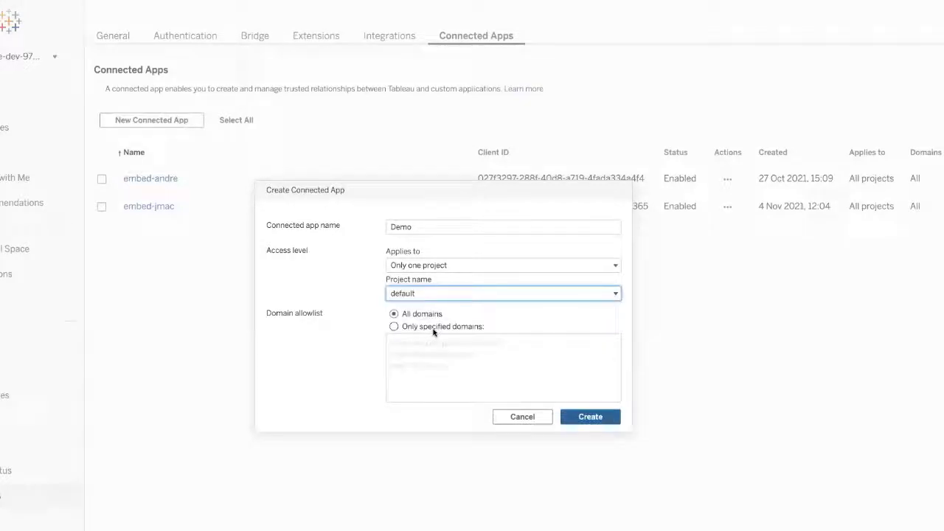
left_click(427, 267)
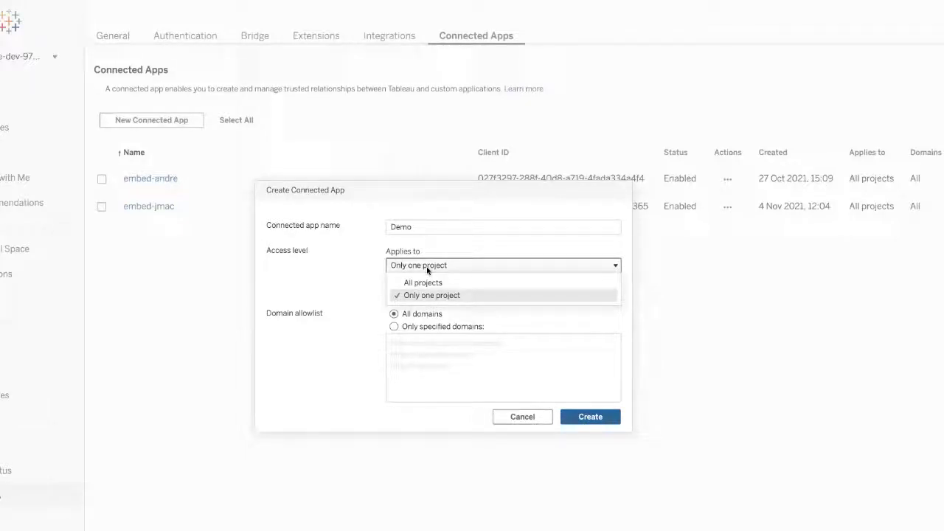
left_click(427, 266)
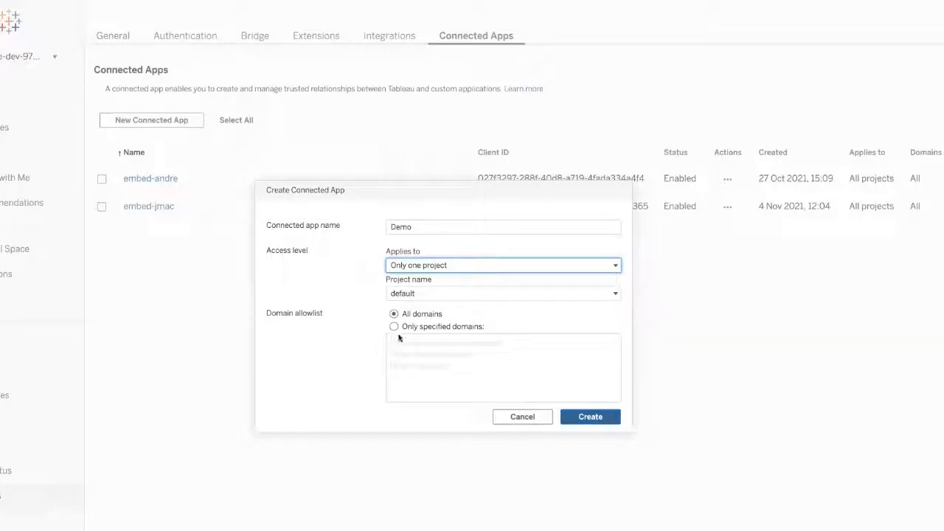
Try limiting the domain allowlist to dev.example.com, and switch it back to all domains
left_click(395, 329)
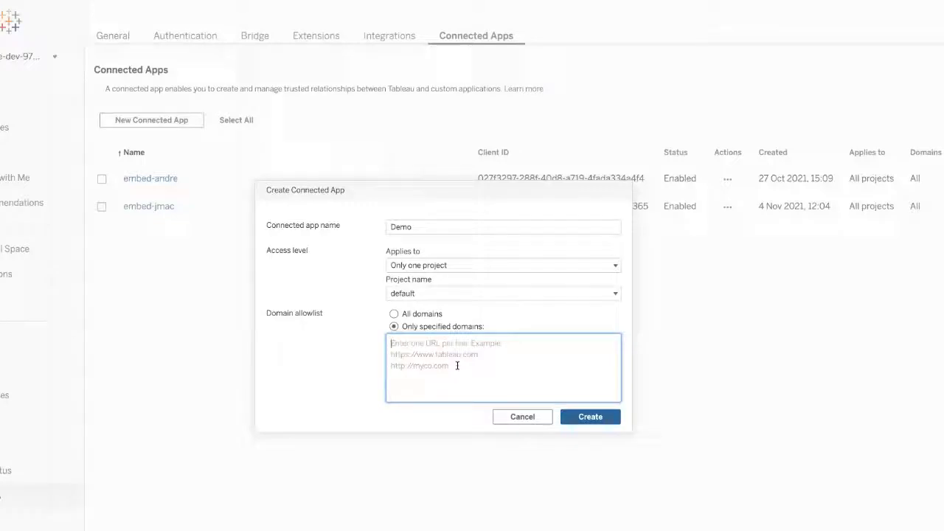
type("dev.example.com")
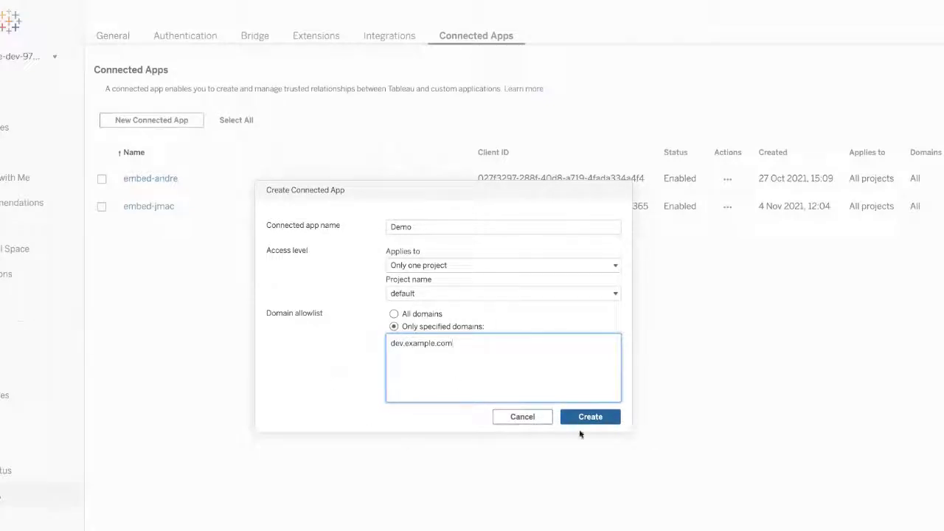
left_click(417, 314)
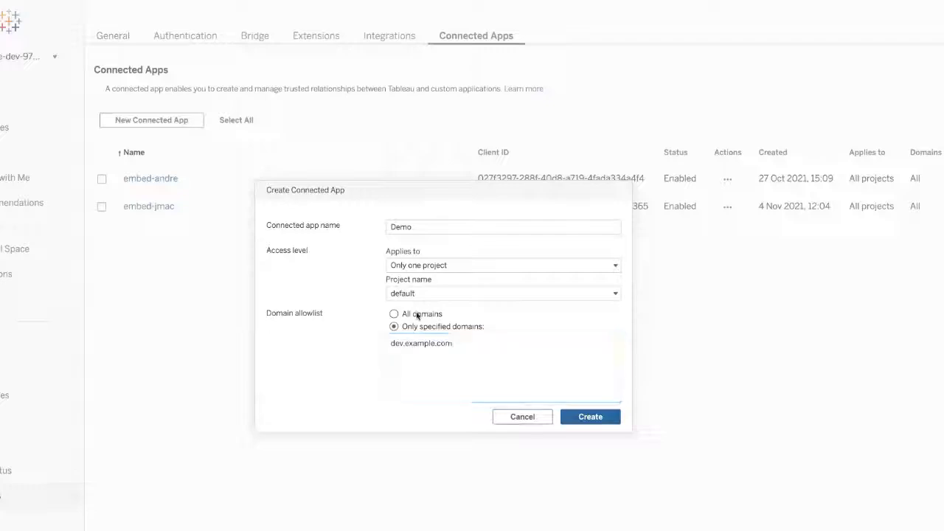
Set the Demo connected app's access level to all projects and create the app
left_click(423, 293)
left_click(428, 267)
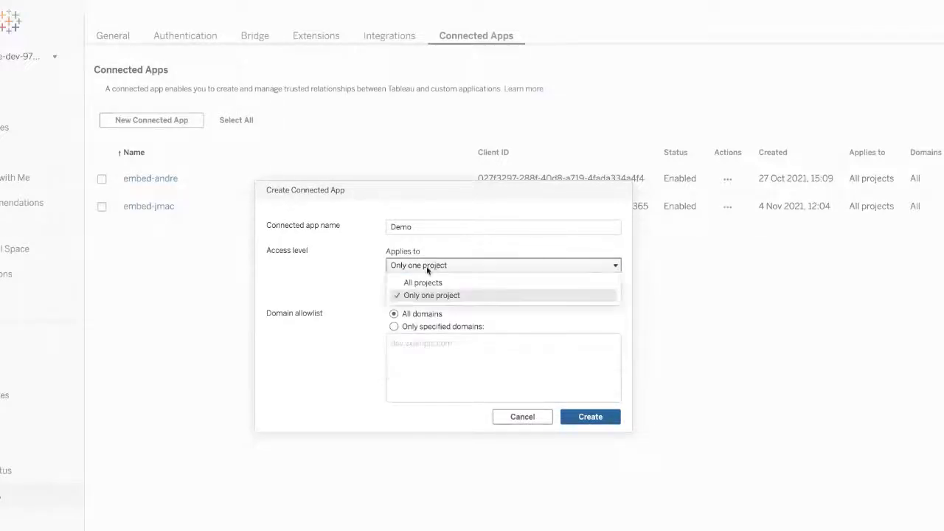
left_click(408, 282)
left_click(586, 385)
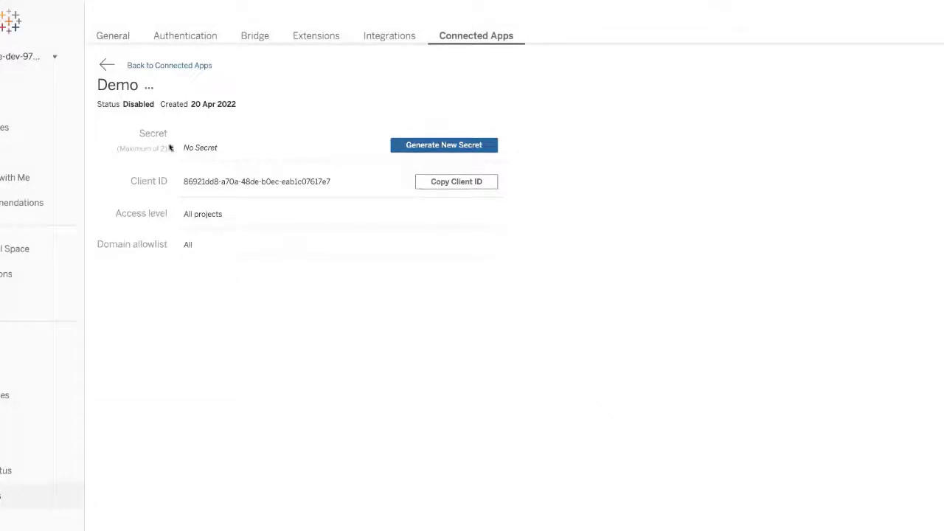
Generate a new secret for the Demo connected app and enable the app
left_click_drag(122, 108, 152, 105)
left_click(436, 143)
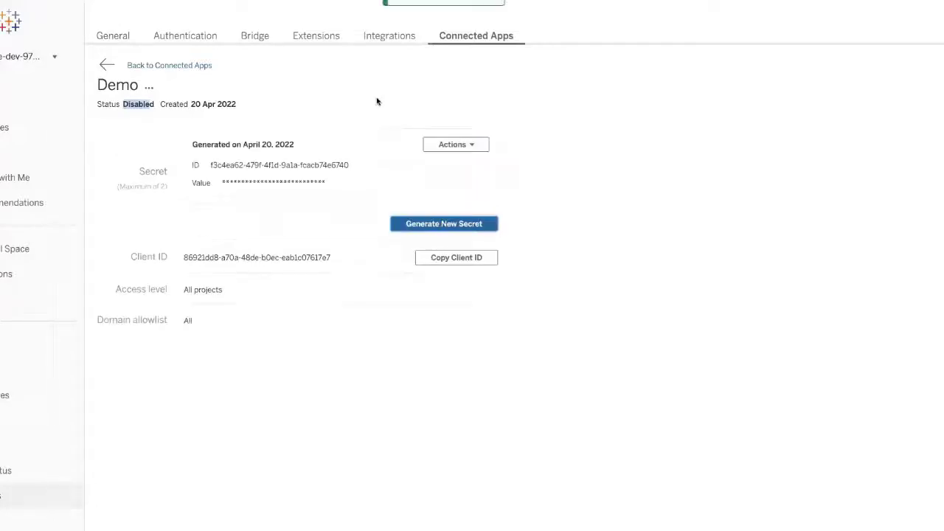
left_click(149, 87)
left_click(161, 104)
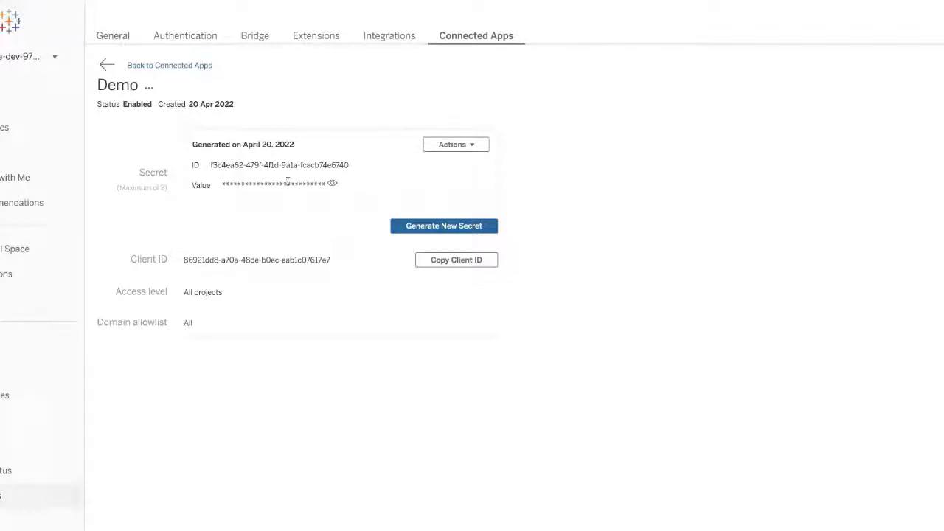
Reveal the value of the Demo app's secret and highlight its client ID
left_click(332, 186)
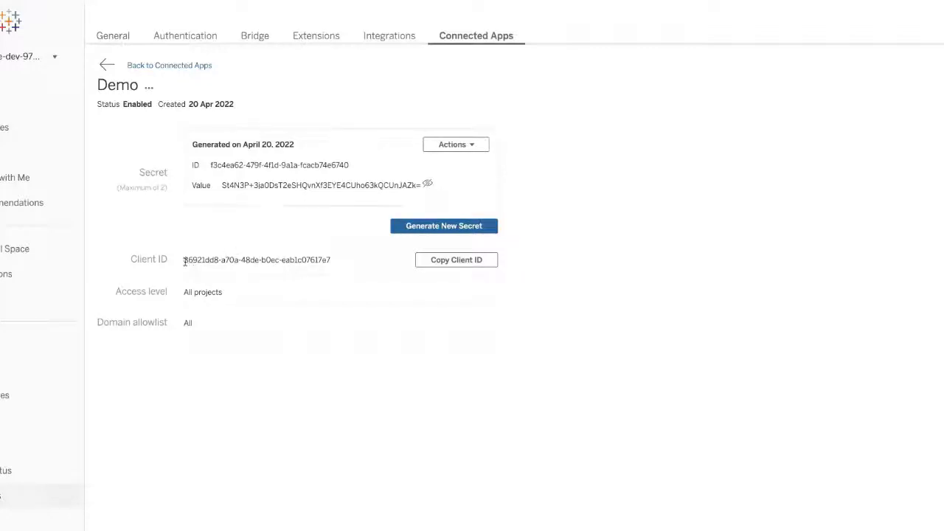
left_click_drag(184, 259, 349, 264)
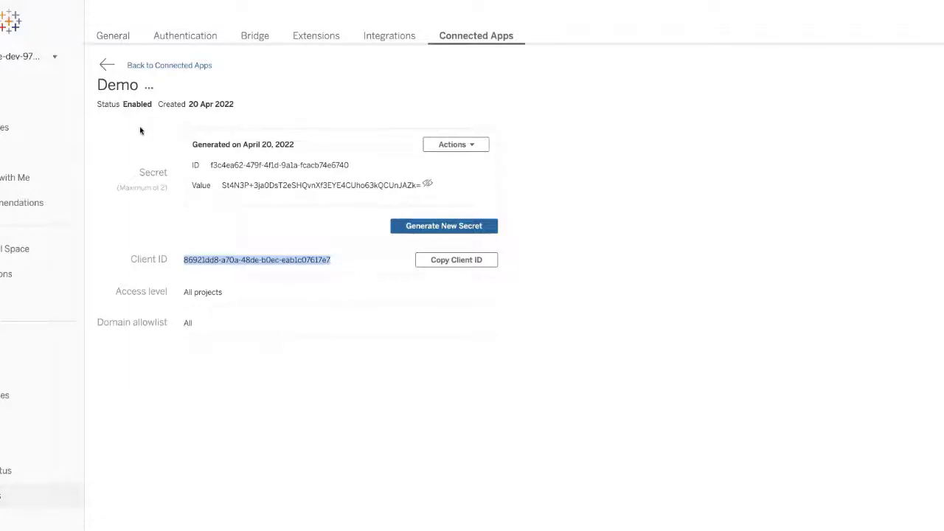
Switch back to the Tableau Embedded Analytics Playground in Chrome, reposition its window and close the Connected Apps help
left_click(63, 89)
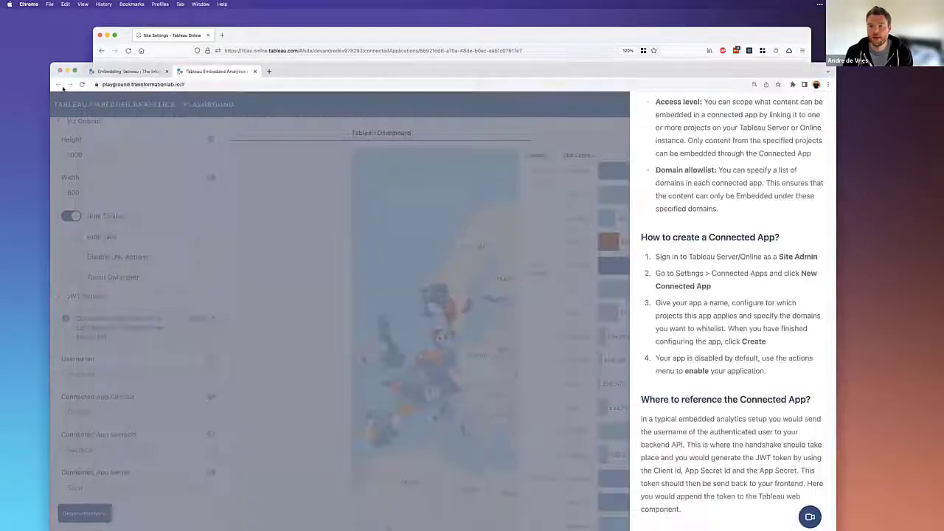
left_click_drag(51, 63, 40, 3)
scroll(679, 215, "up", 10)
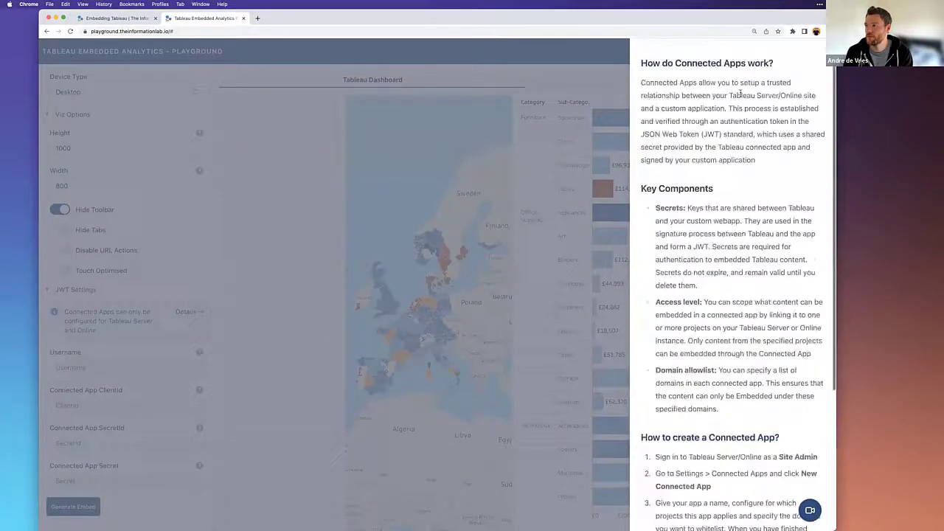
scroll(740, 93, "up", 1)
left_click(283, 121)
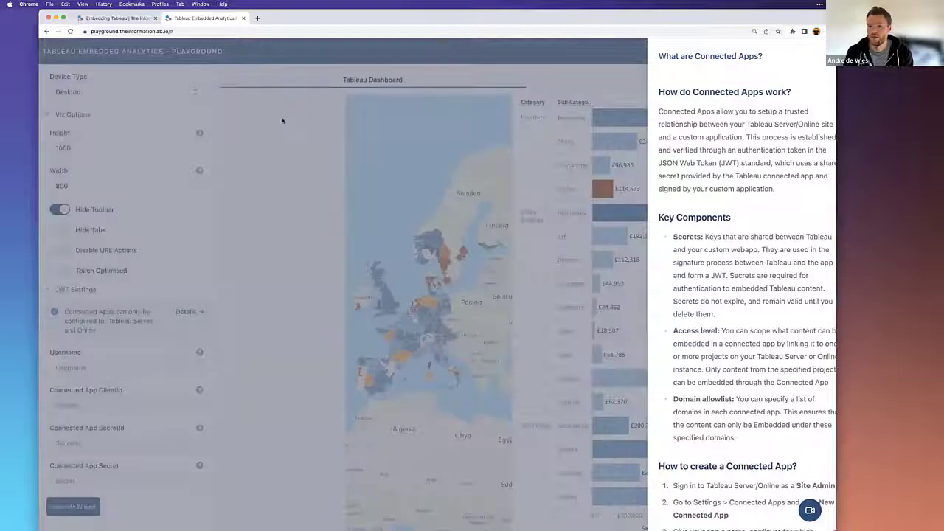
scroll(133, 130, "up", 3)
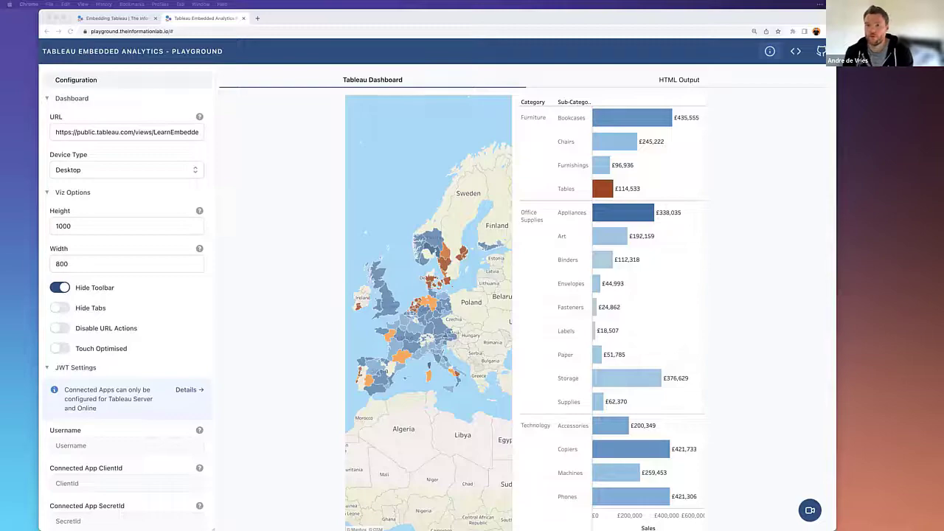
Replace the dashboard URL with the copied address of the AccountTracking view on Tableau Online
triple_click(170, 131)
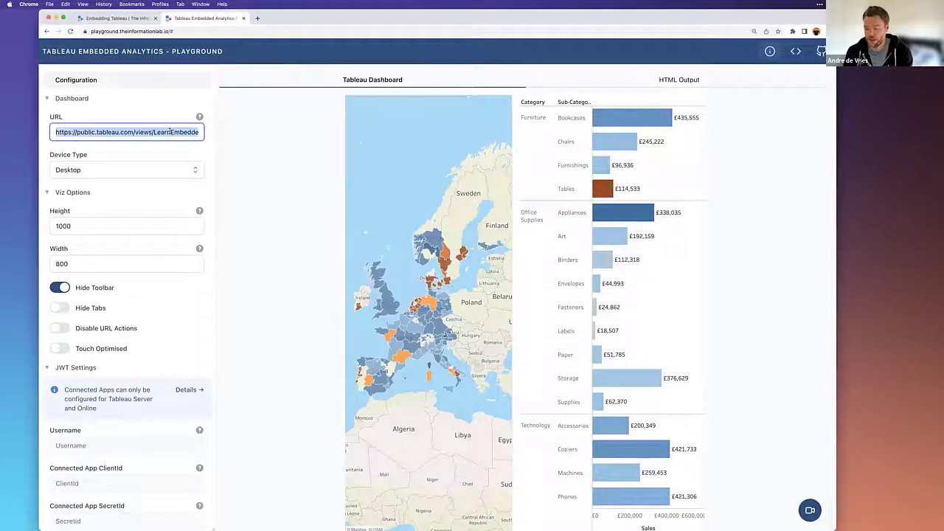
key("super+v")
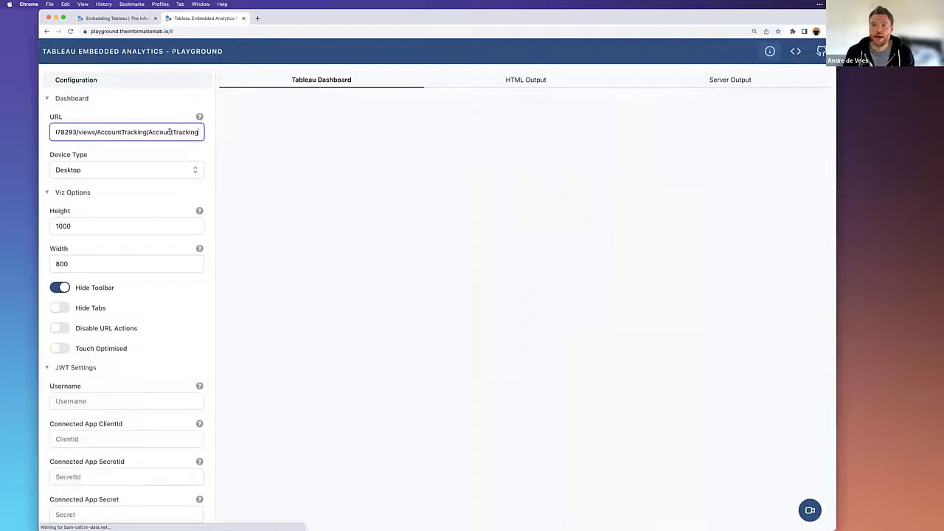
triple_click(46, 132)
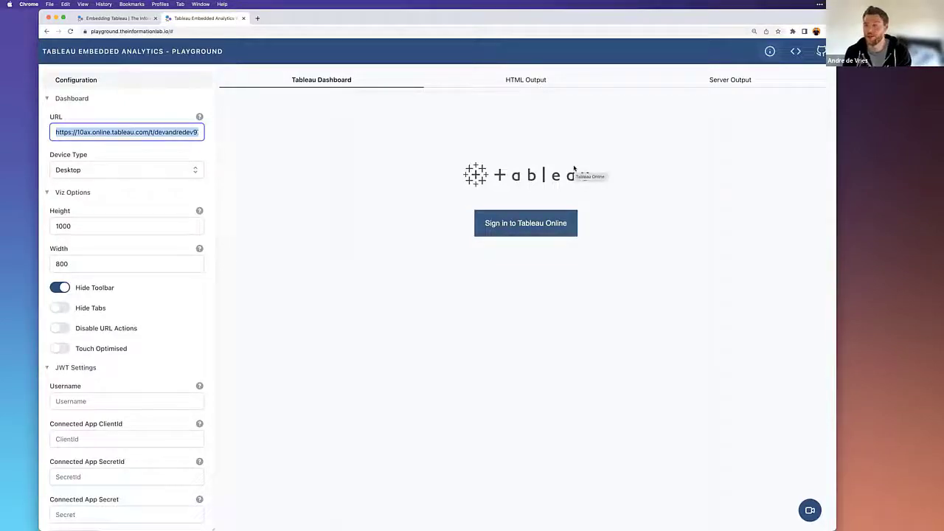
Show the HTML output for the embed and mark the Server Output heading with a drawn rectangle
left_click(539, 81)
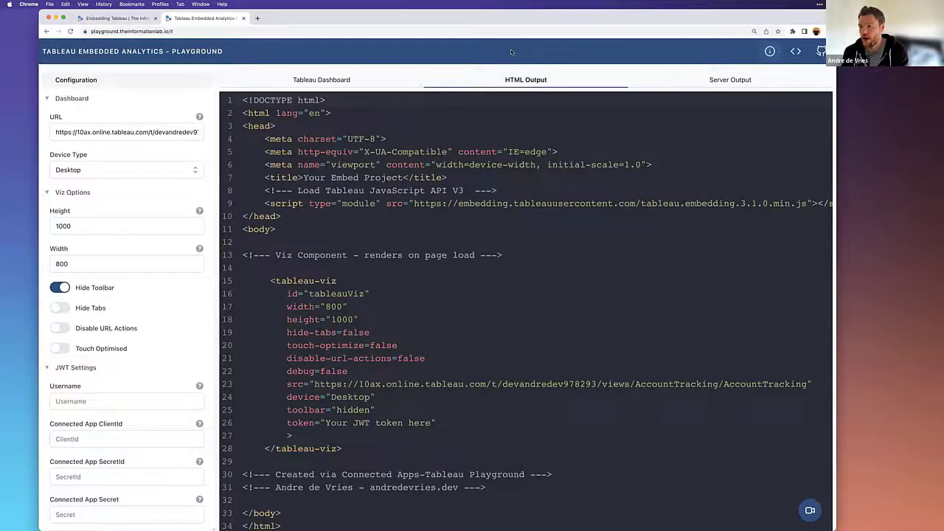
left_click_drag(623, 68, 836, 102)
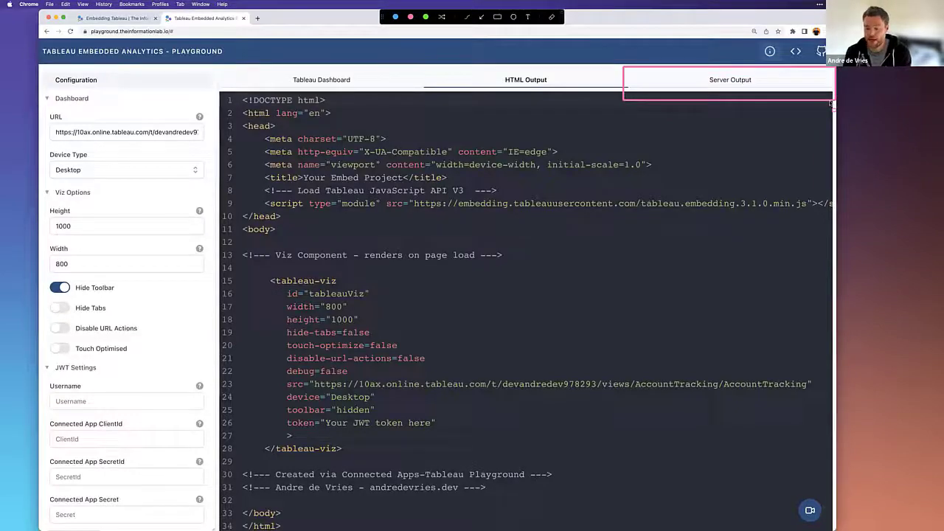
key("Escape")
Examine the server output code that generates the JWT token, highlighting the payload and token-signing lines
left_click(728, 81)
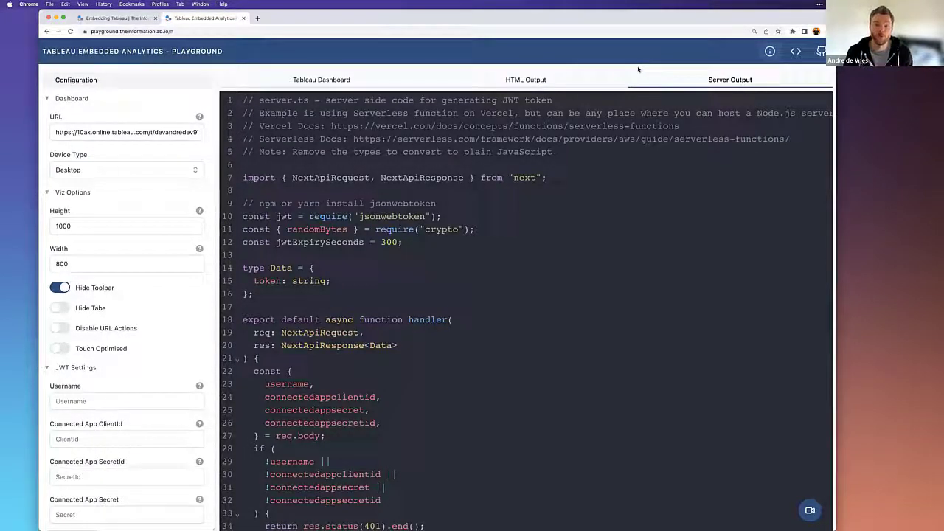
scroll(539, 163, "down", 1)
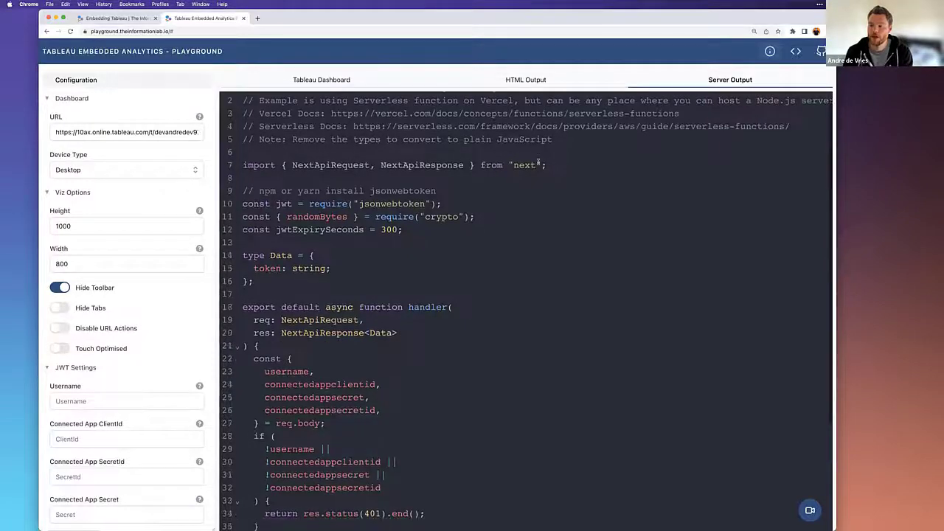
scroll(539, 163, "down", 5)
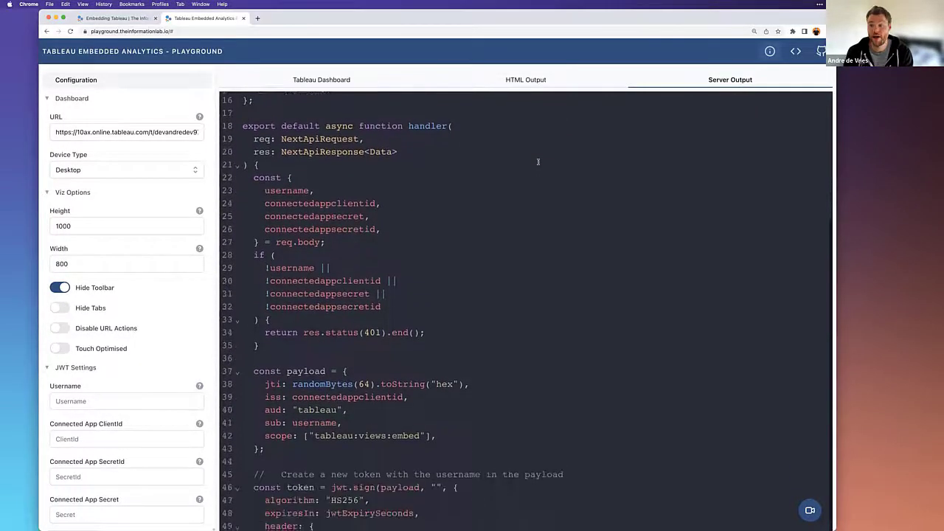
scroll(538, 161, "down", 1)
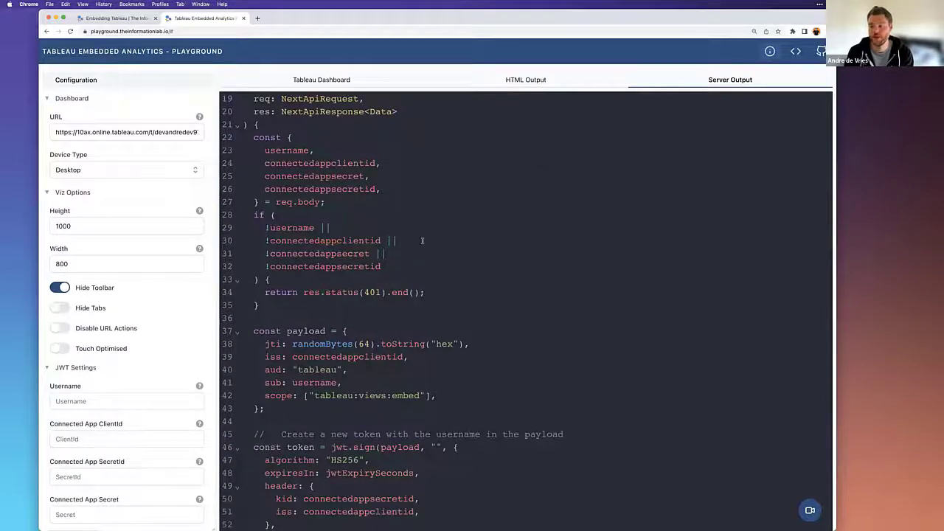
scroll(422, 241, "down", 2)
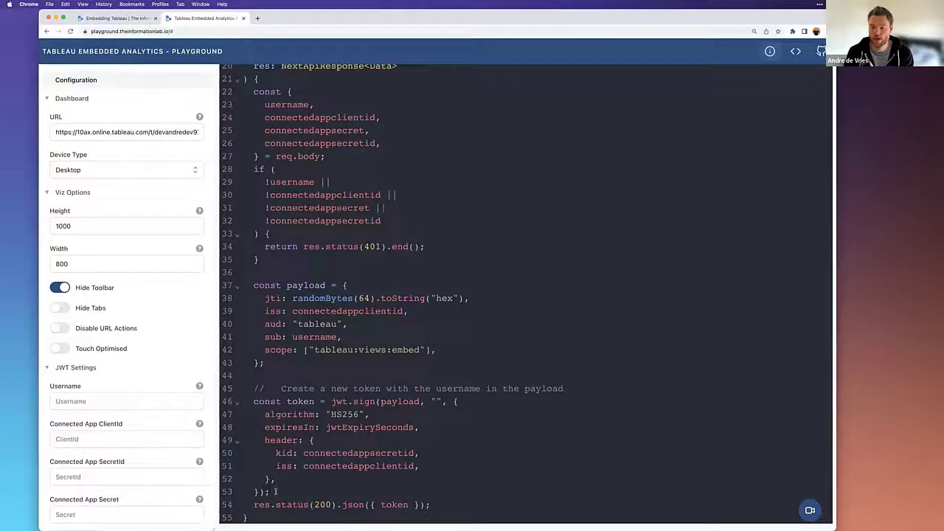
left_click_drag(276, 491, 409, 277)
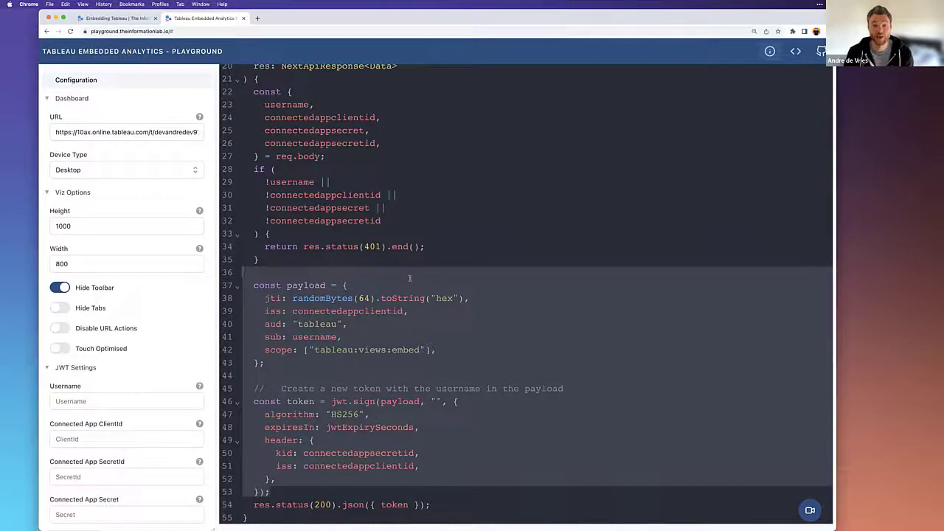
left_click(408, 280)
scroll(442, 221, "up", 5)
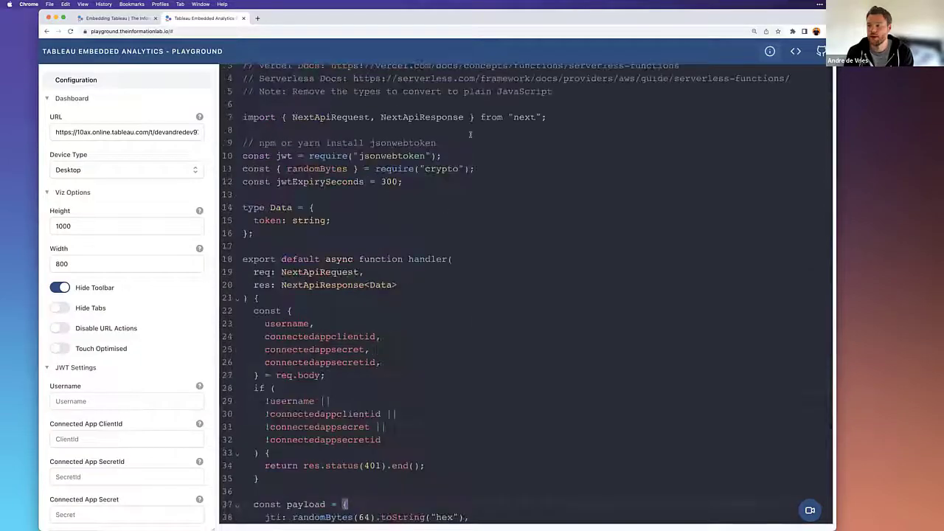
scroll(470, 134, "up", 3)
Return to the embedded dashboard preview and set the viz width to 1000
left_click(352, 82)
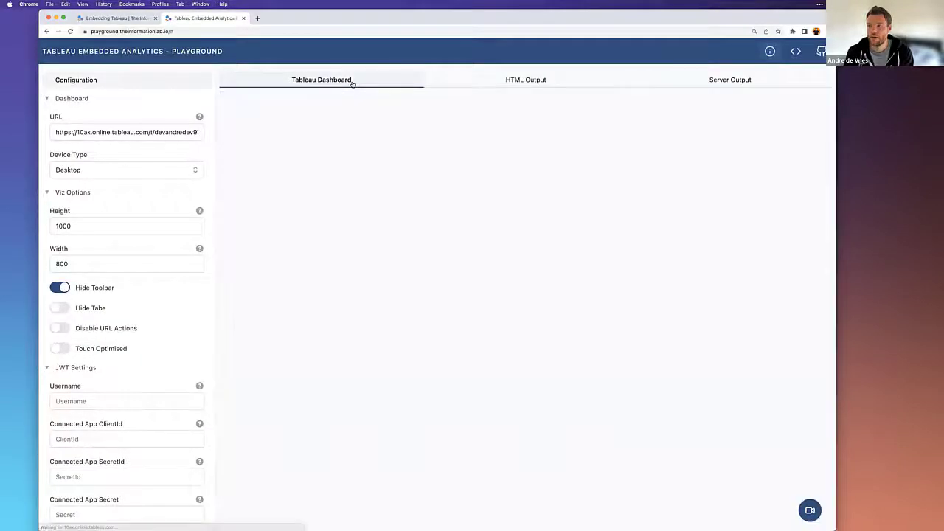
left_click(85, 261)
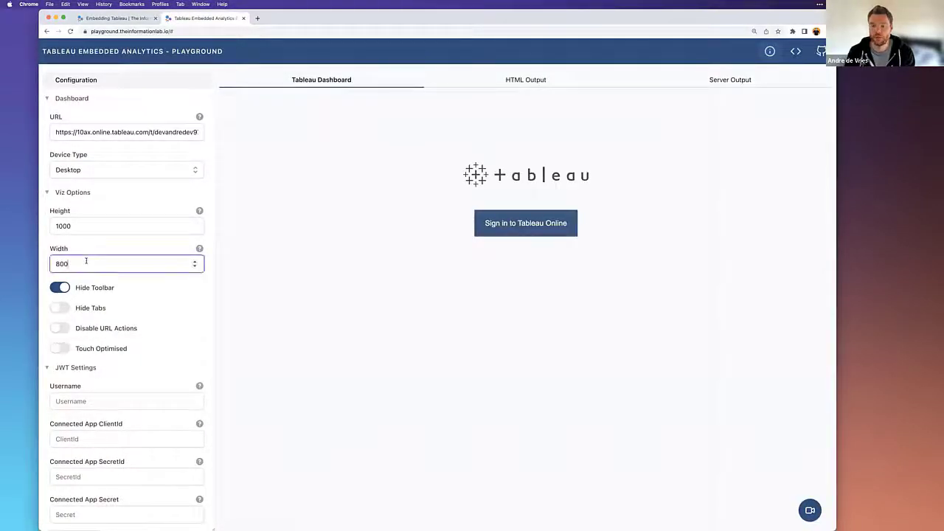
double_click(85, 263)
key("BackSpace")
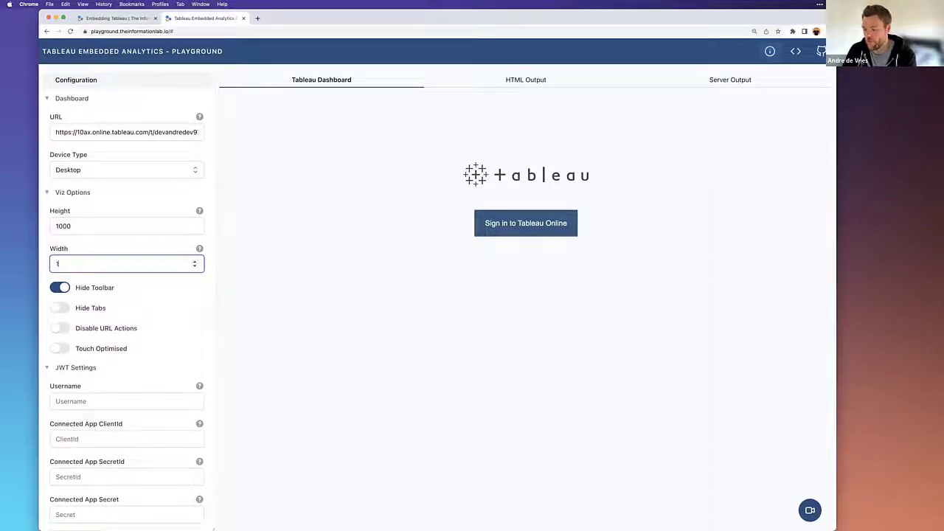
type("1000")
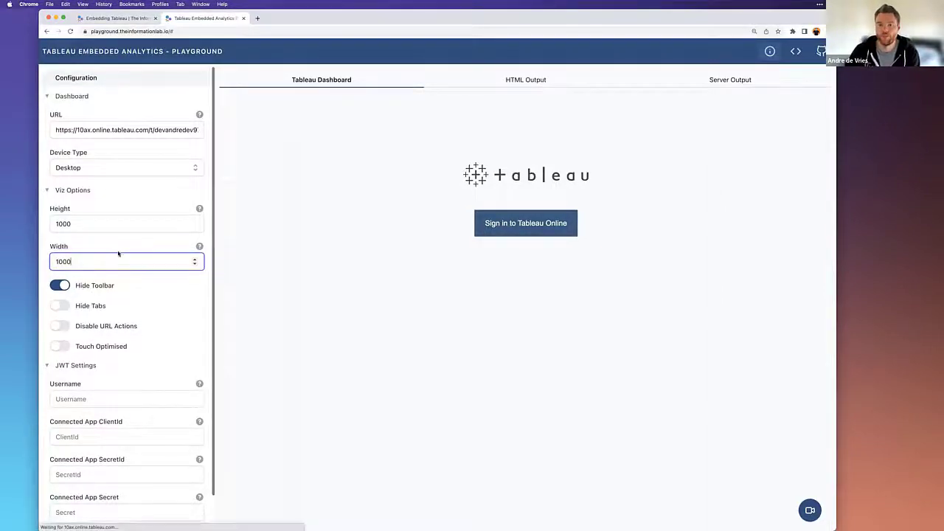
Fill in the JWT settings with the account's e-mail as the username and the copied connected app client ID
scroll(118, 251, "down", 1)
left_click(115, 369)
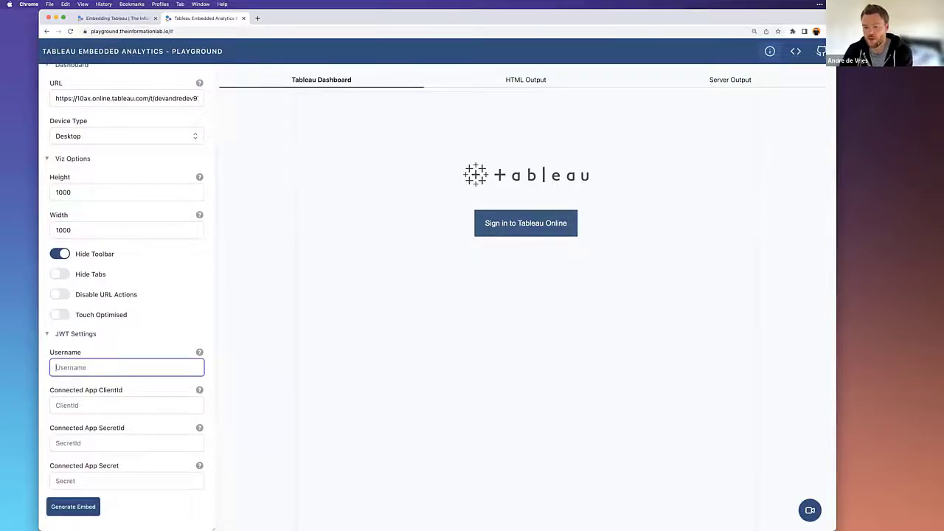
key("super+v")
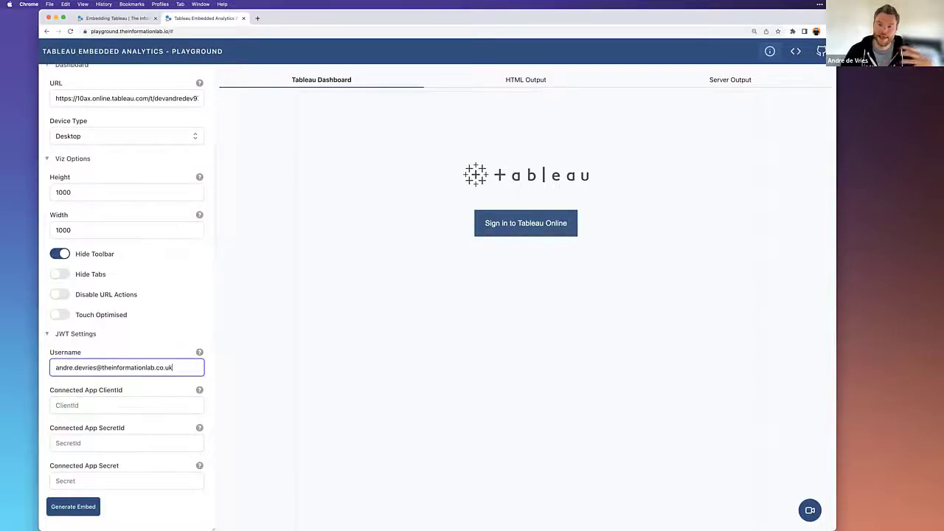
left_click(131, 407)
key("super+Tab")
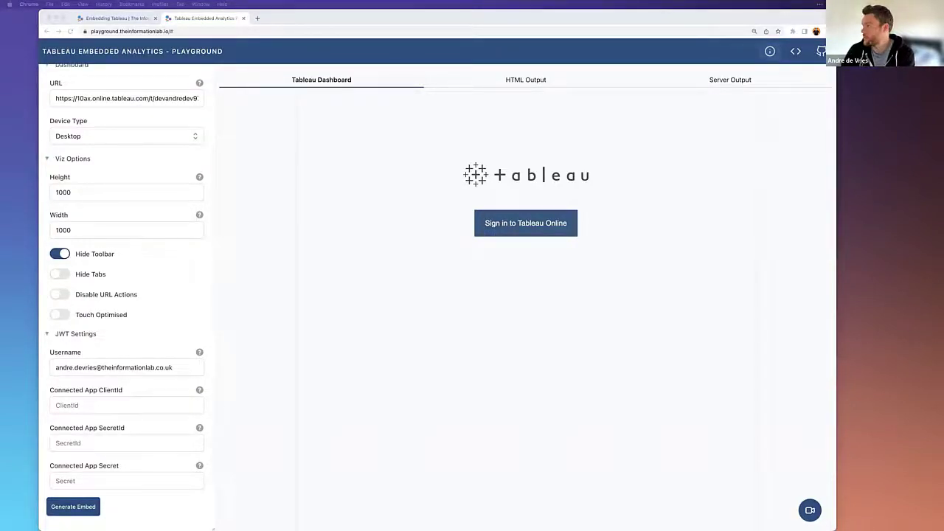
left_click(148, 402)
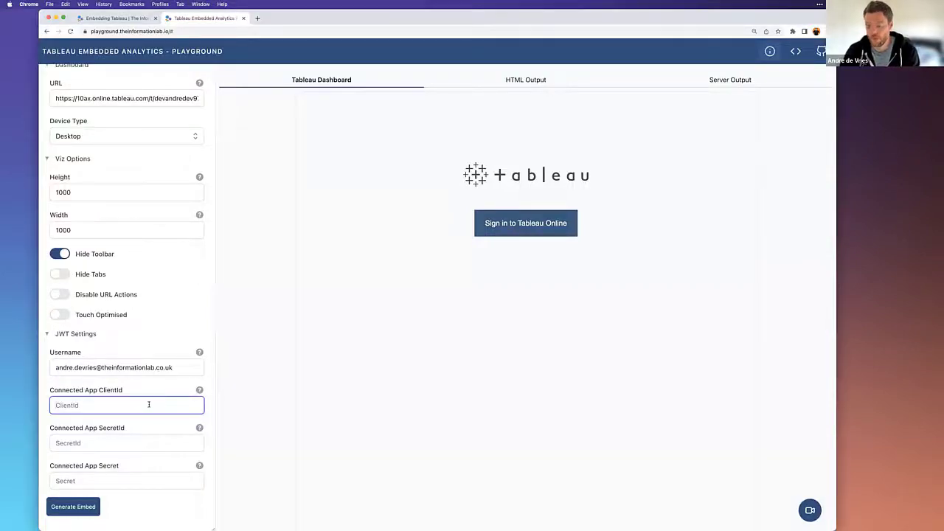
key("super+v")
key("Tab")
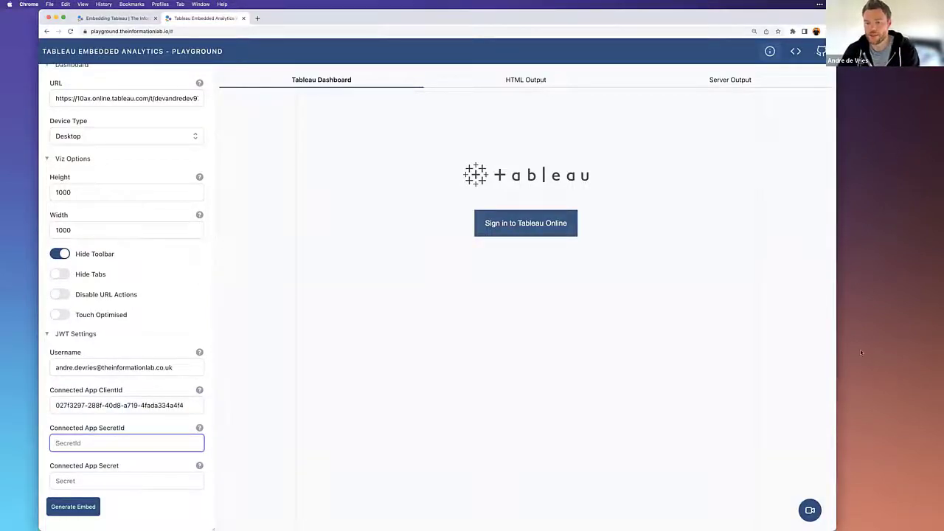
Paste the connected app's secret ID and secret value into the JWT settings and generate the embed
key("super+Tab")
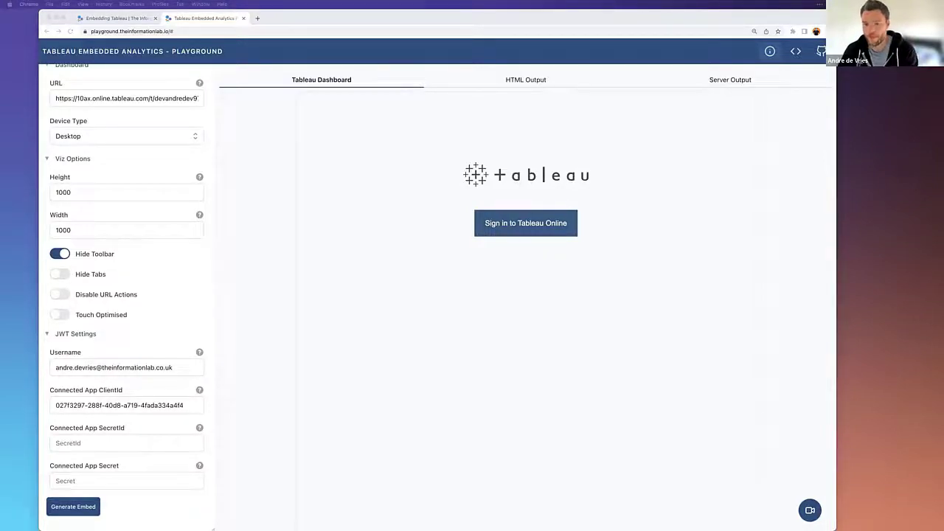
left_click(88, 443)
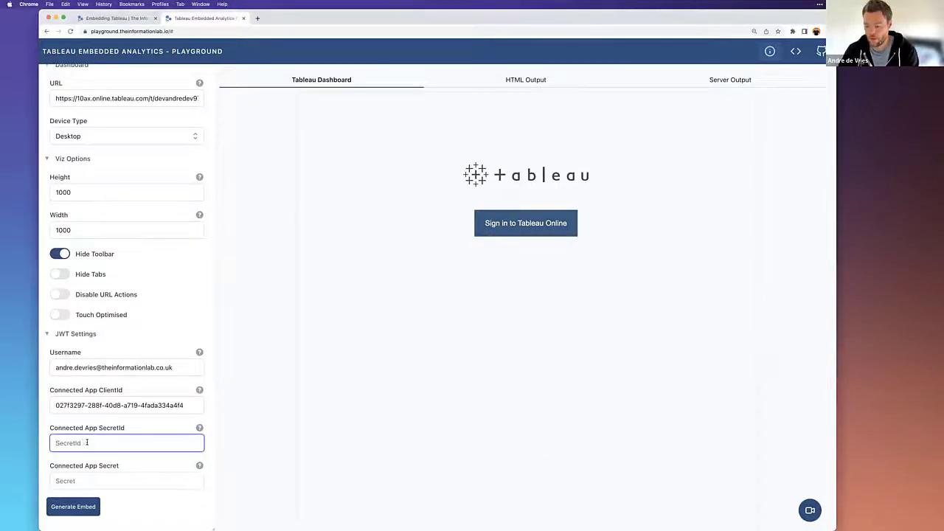
key("super+v")
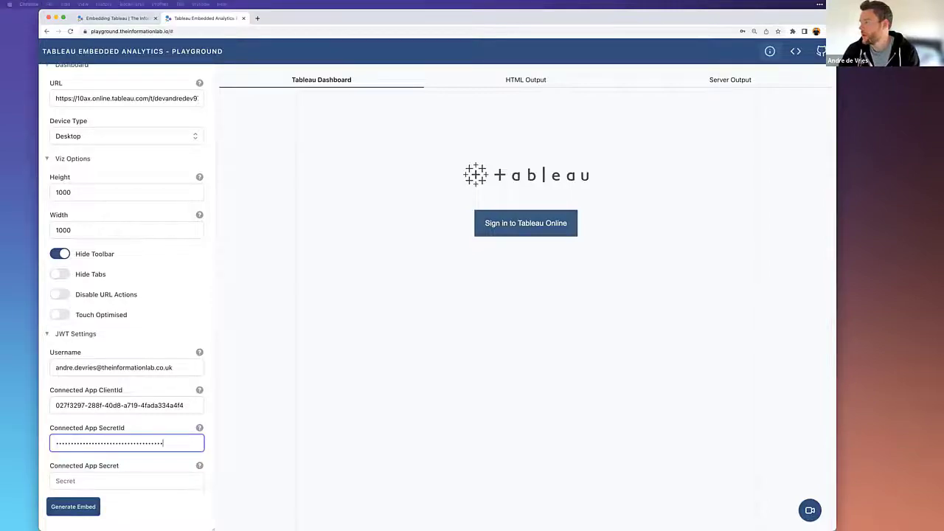
key("super+Tab")
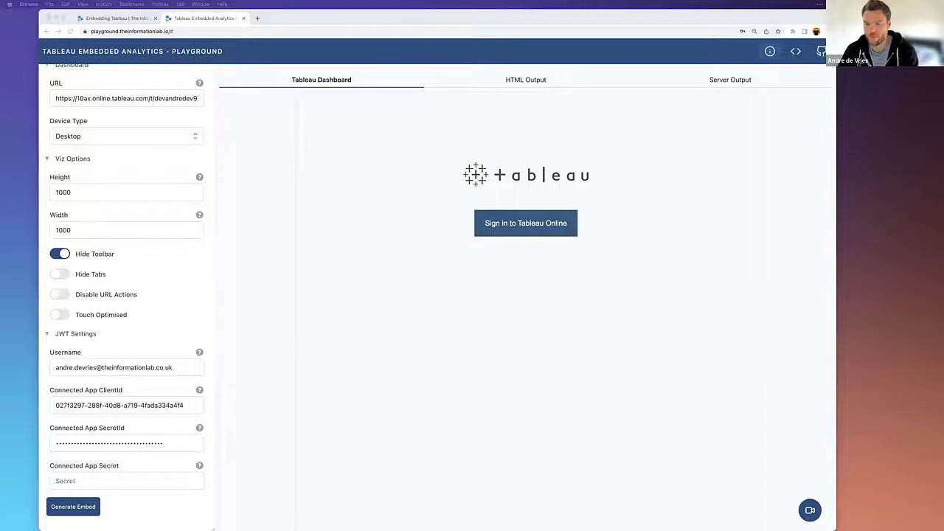
left_click(71, 479)
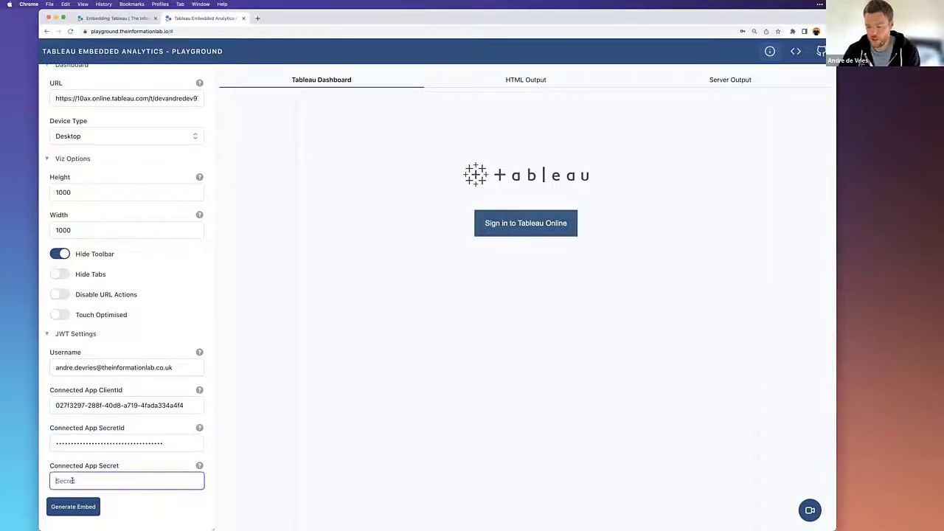
key("super+v")
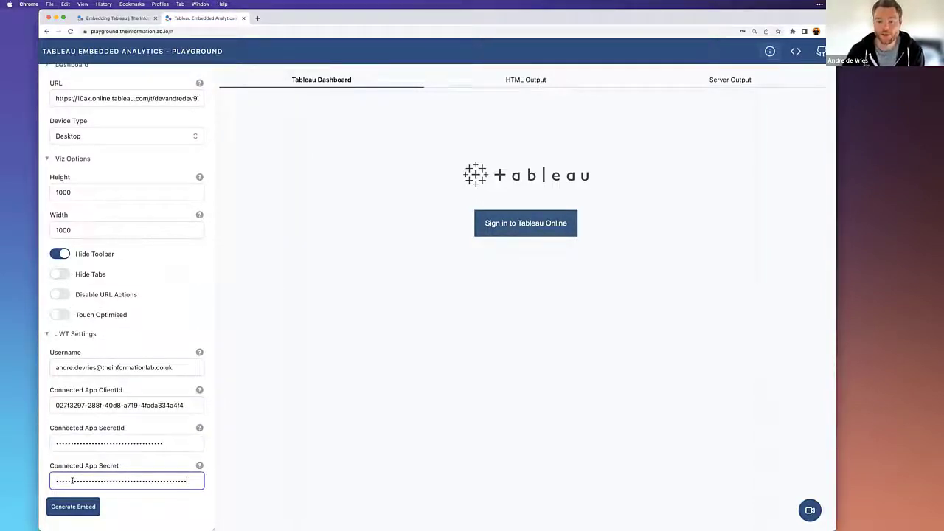
left_click(78, 506)
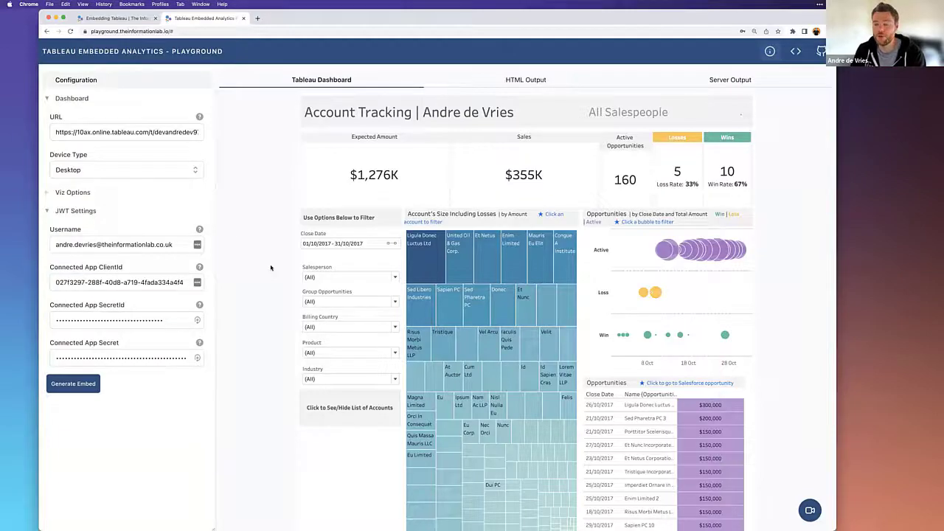
Expand the viz options and hide the toolbar of the embedded dashboard
scroll(271, 268, "down", 1)
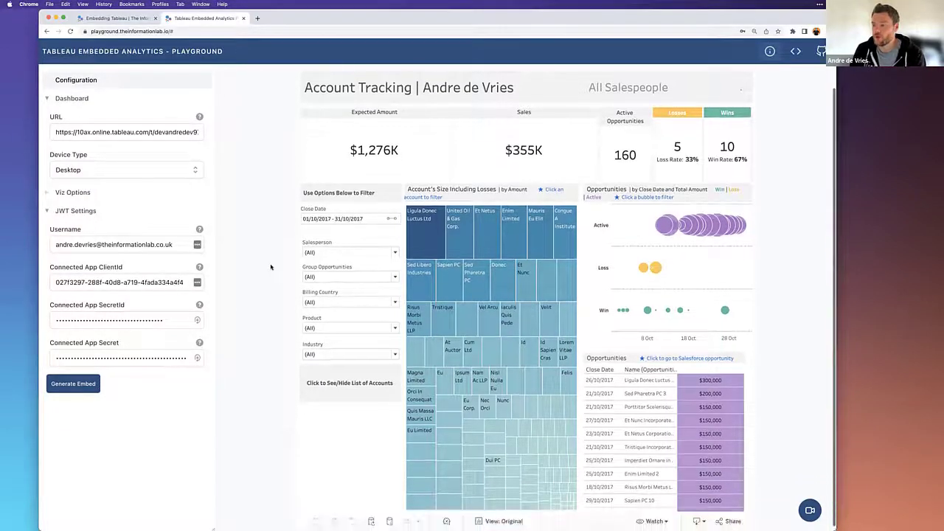
left_click(93, 192)
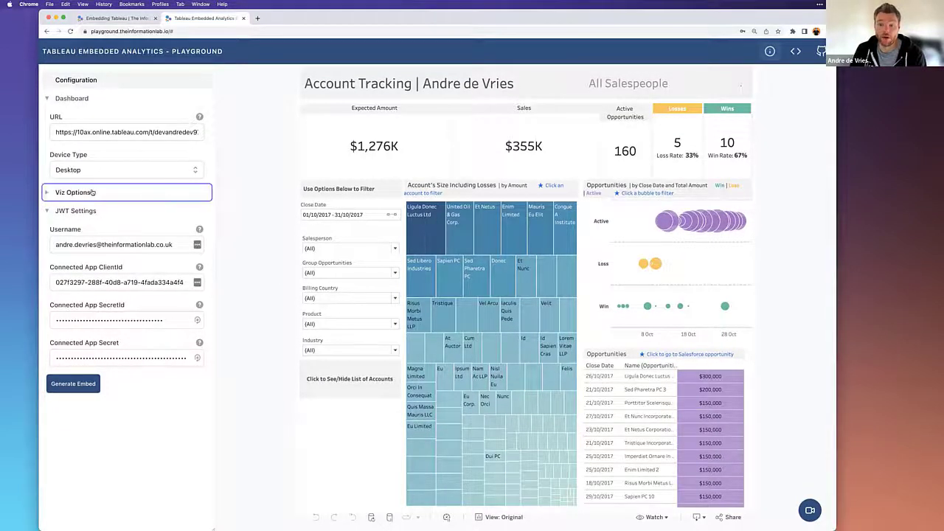
scroll(74, 281, "down", 1)
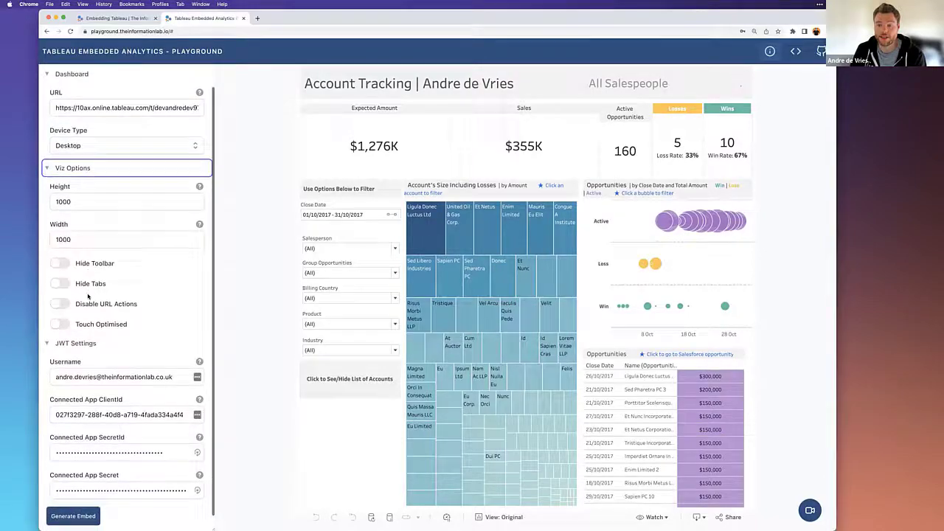
left_click(59, 263)
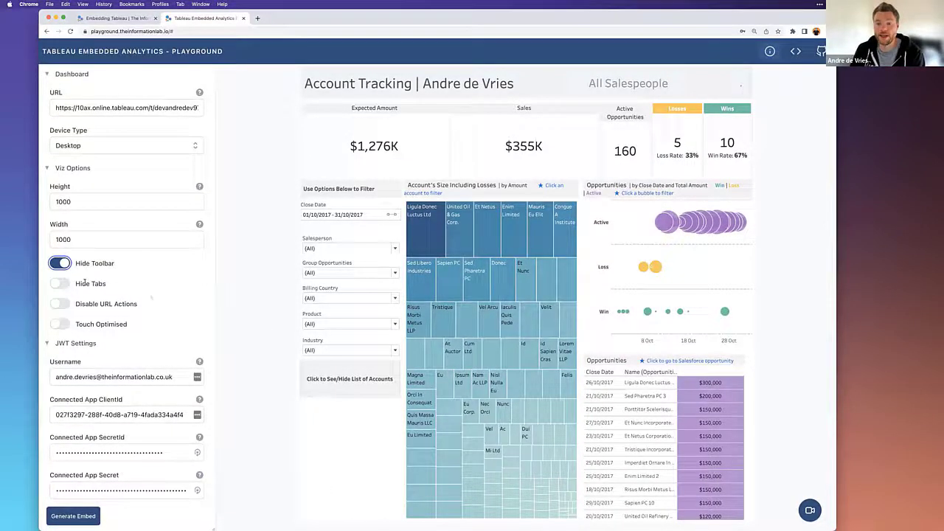
scroll(157, 309, "up", 1)
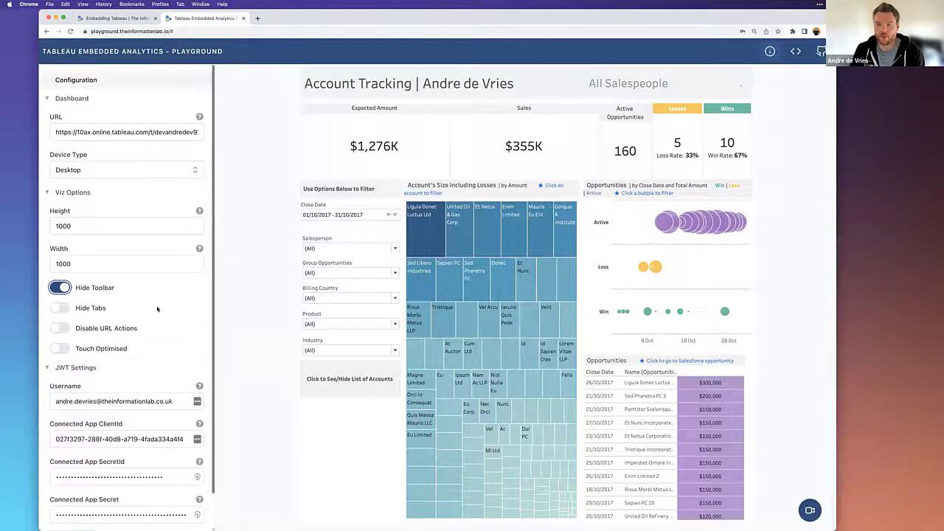
scroll(250, 249, "up", 1)
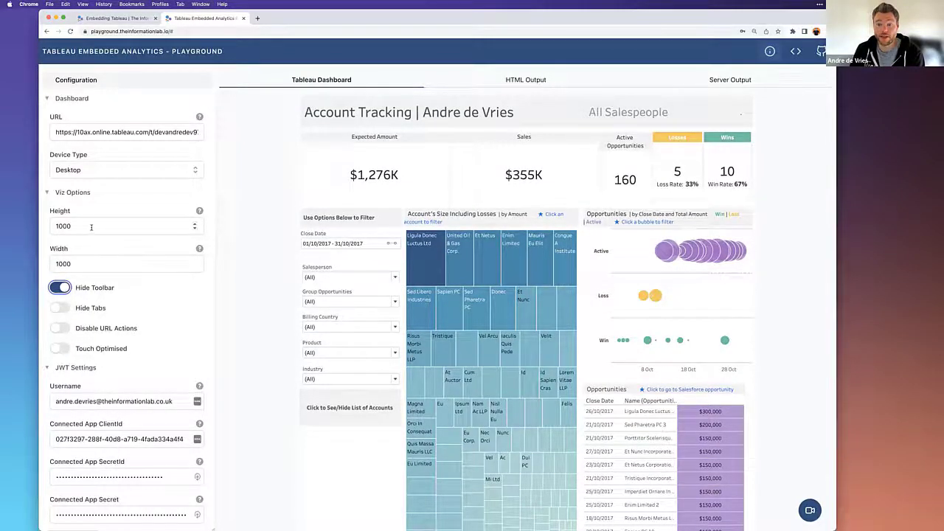
Set the viz width to 500 and change the device type to Mobile, checking the dashboard's mobile layout
left_click_drag(89, 264, 47, 265)
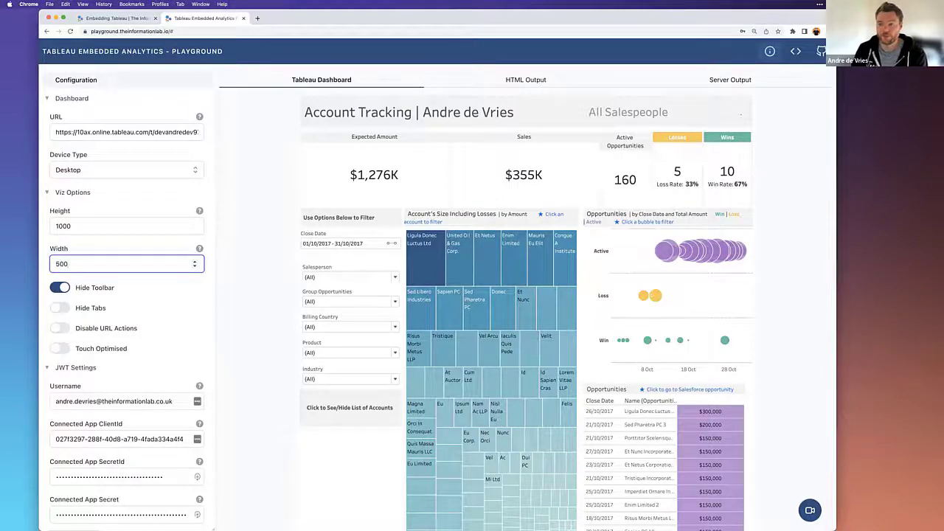
type("500")
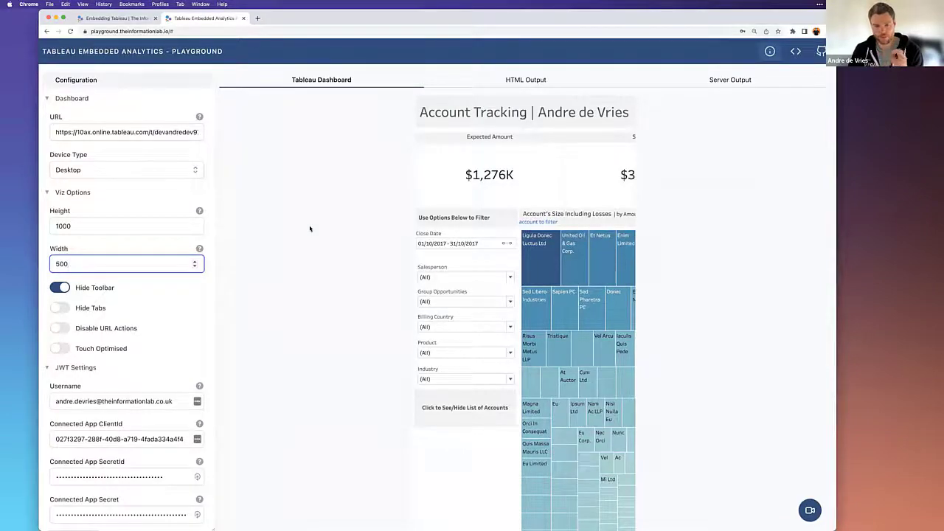
left_click(143, 169)
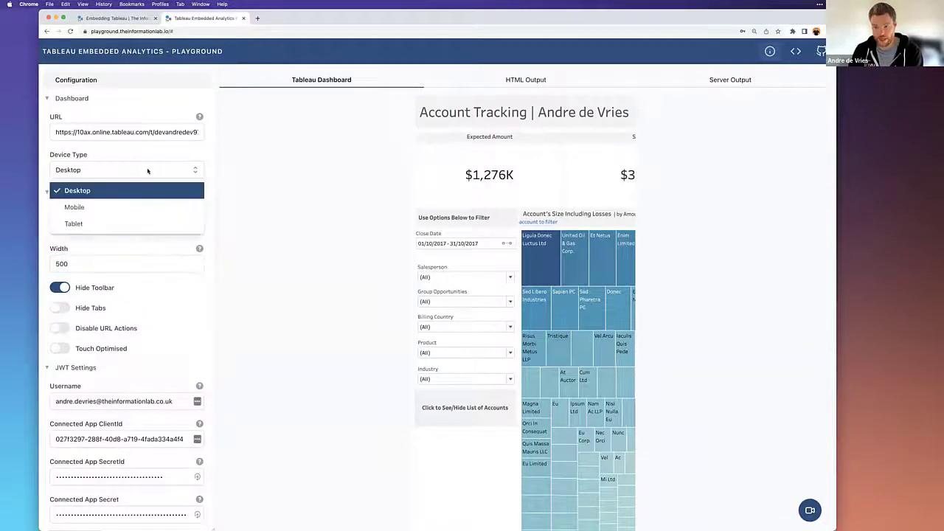
left_click(136, 209)
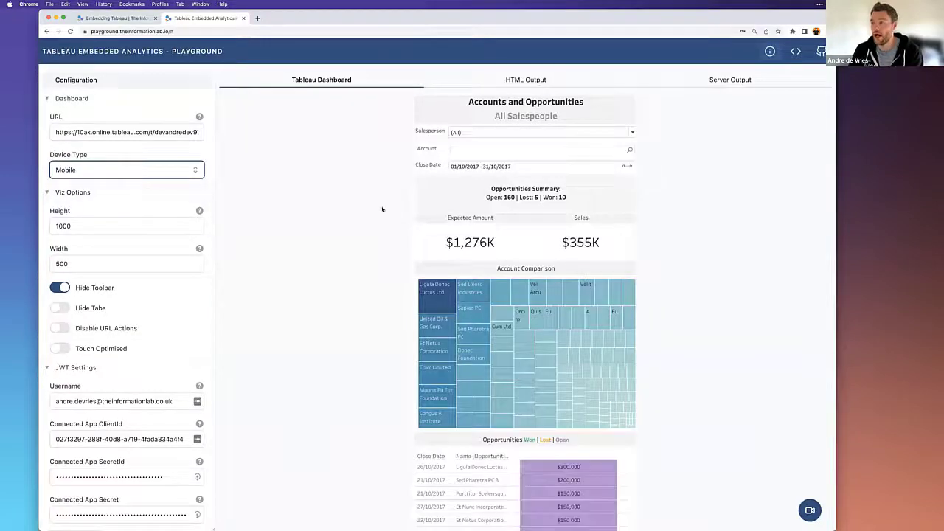
scroll(550, 174, "down", 1)
scroll(549, 174, "up", 1)
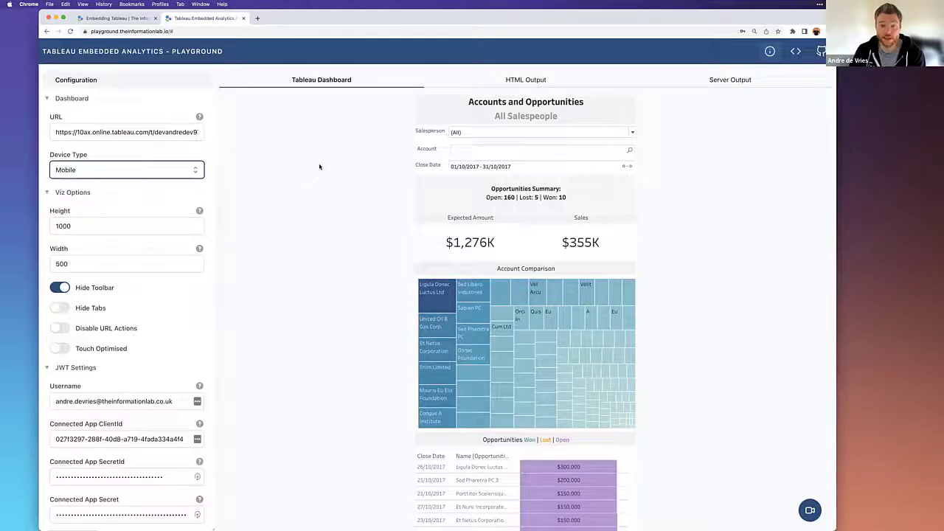
Examine the HTML output for the embed, highlighting the tableau-viz attributes and the token attribute
left_click(467, 78)
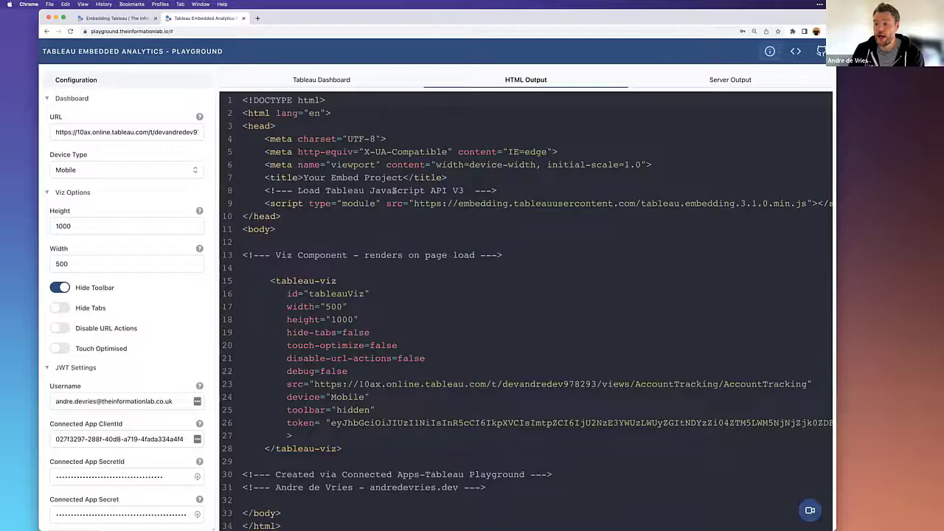
scroll(394, 190, "down", 3)
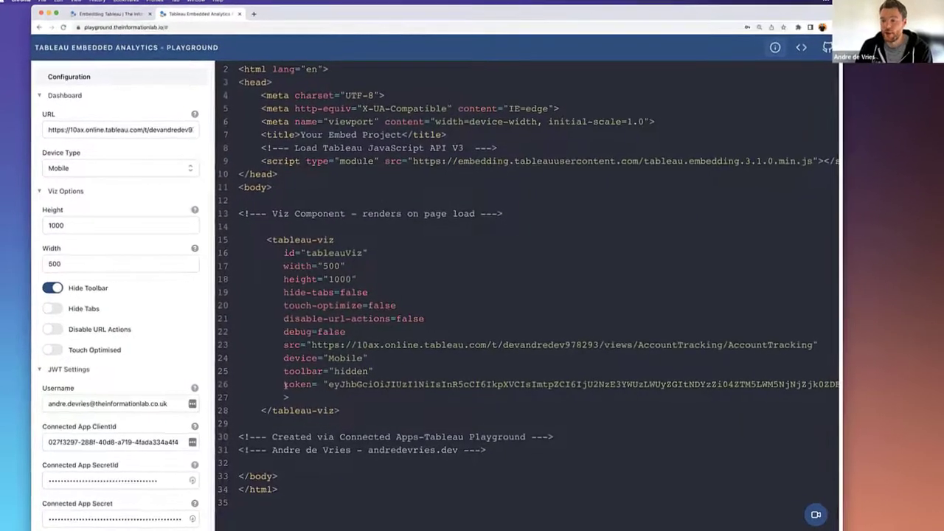
left_click_drag(284, 384, 239, 254)
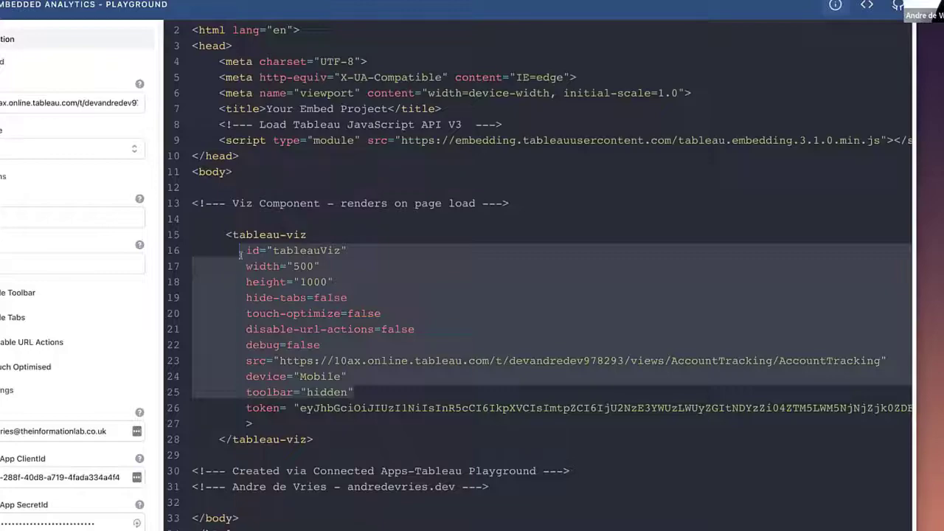
scroll(240, 254, "down", 1)
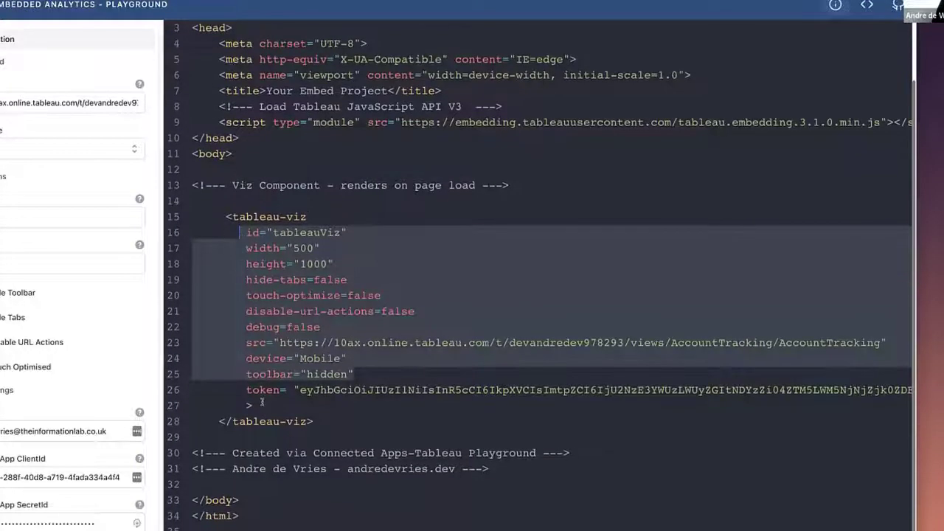
left_click(267, 389)
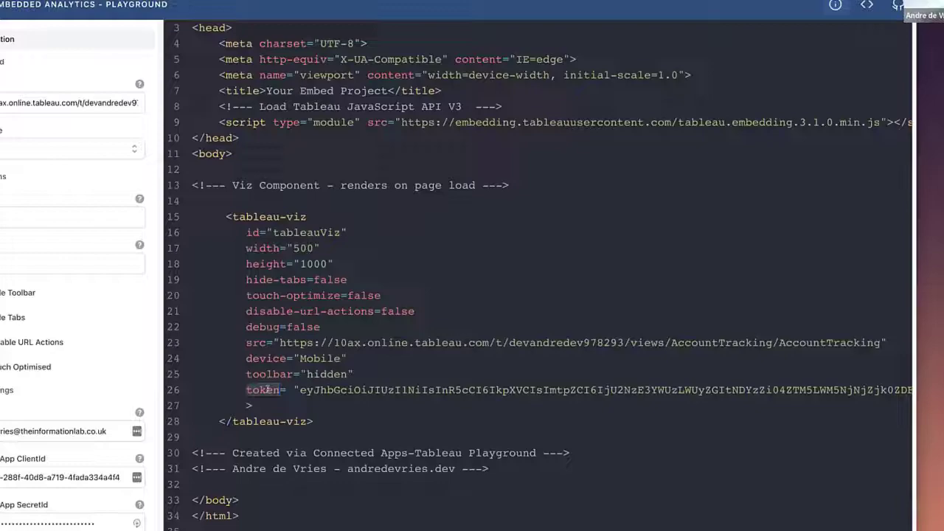
scroll(351, 303, "up", 2)
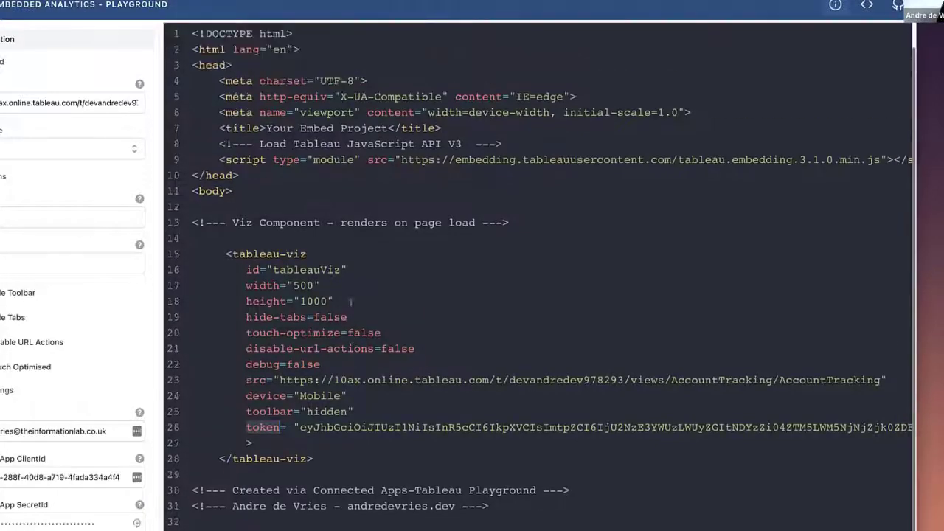
Examine the server output code, highlighting the client ID, the signing secret and the username's e-mail in the payload
left_click(718, 45)
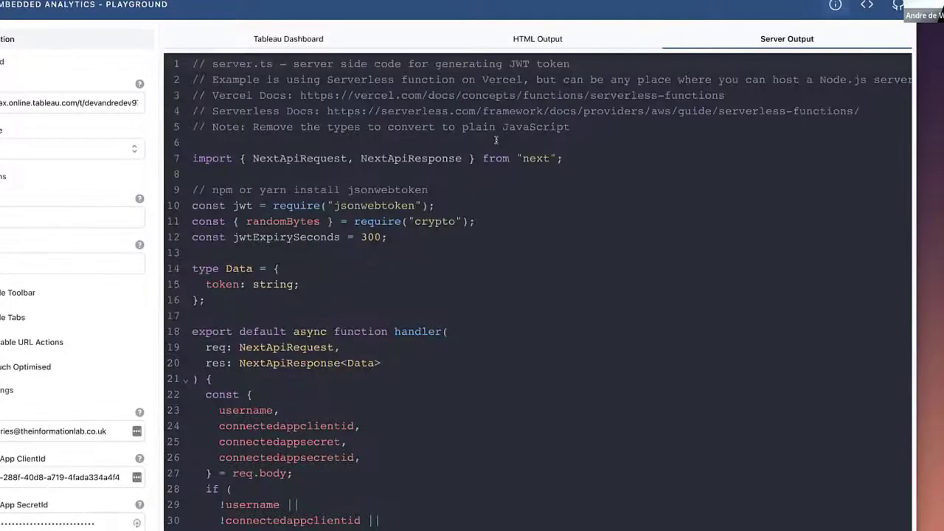
scroll(496, 140, "down", 3)
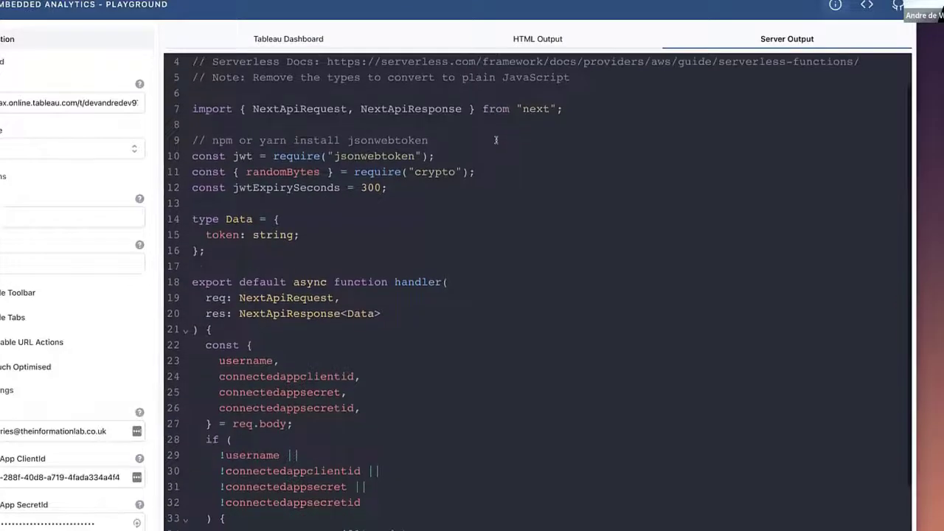
scroll(496, 139, "down", 7)
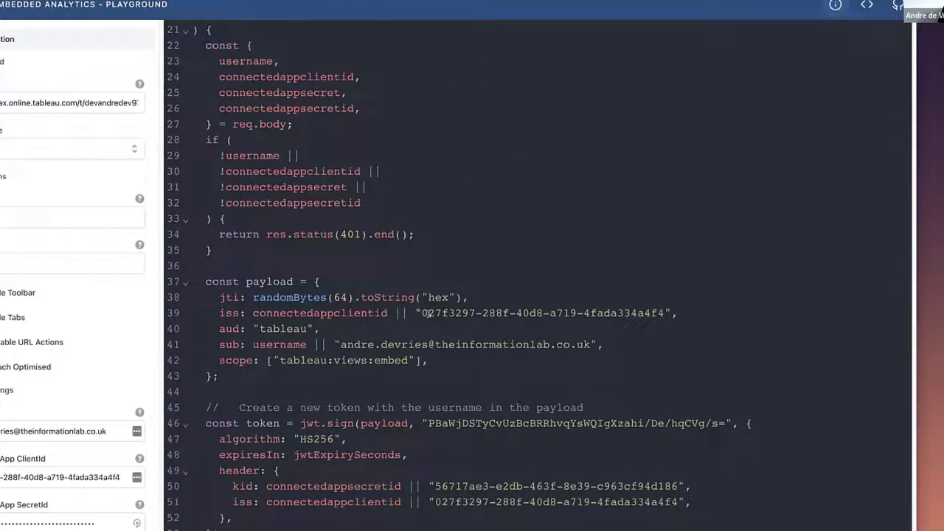
left_click_drag(422, 313, 606, 313)
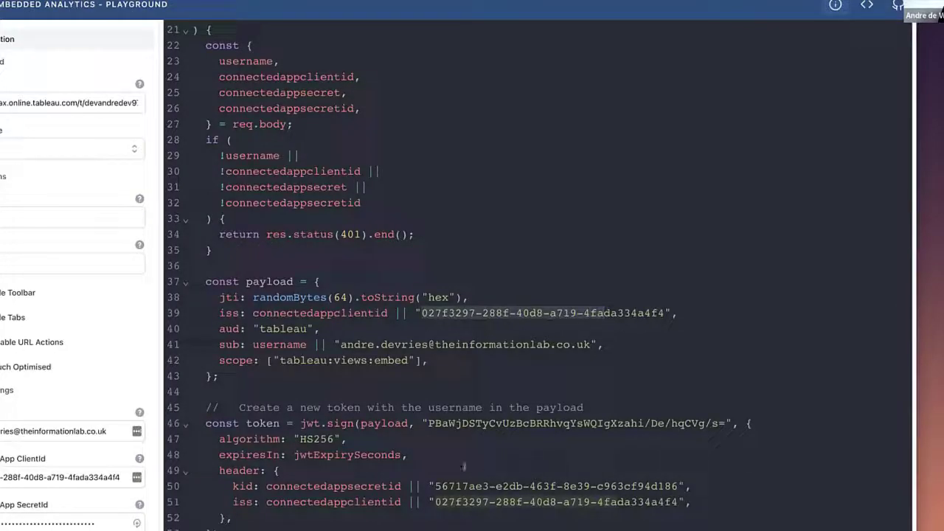
left_click_drag(427, 423, 624, 424)
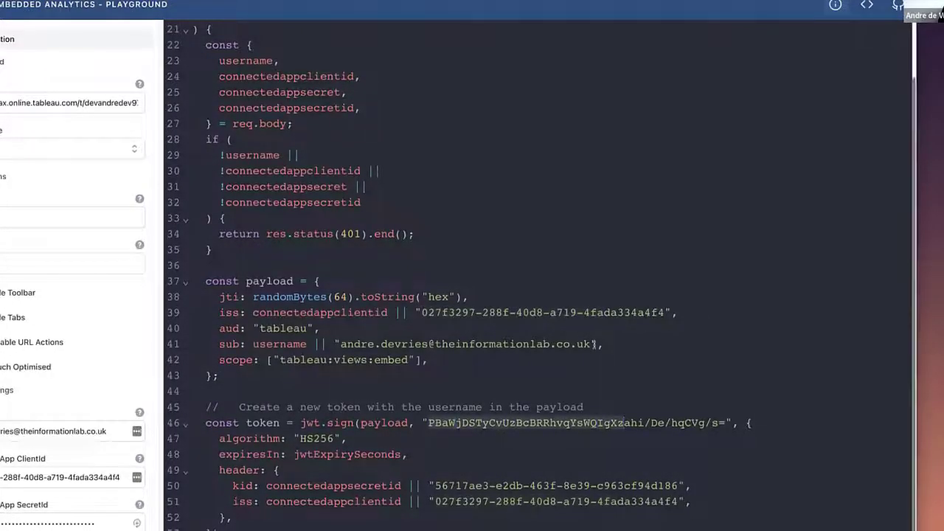
scroll(594, 344, "down", 1)
left_click_drag(428, 397, 507, 398)
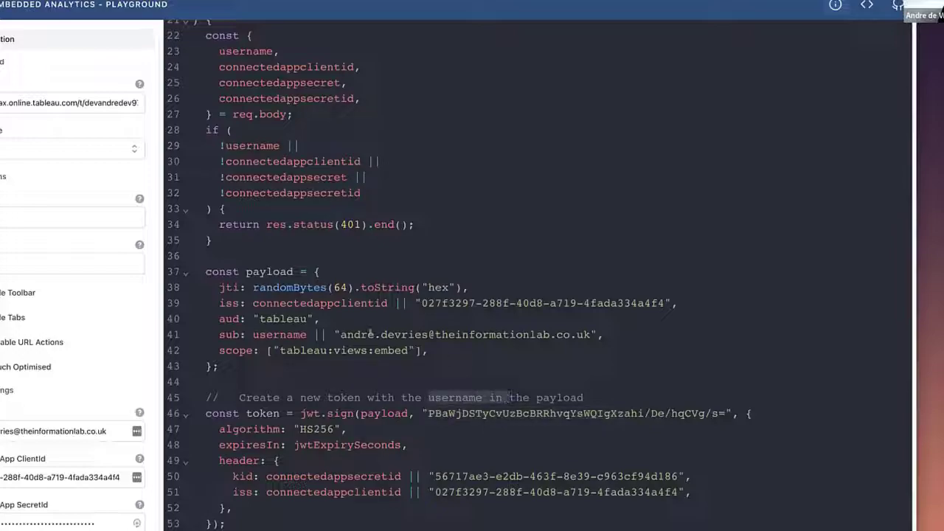
left_click_drag(336, 334, 604, 338)
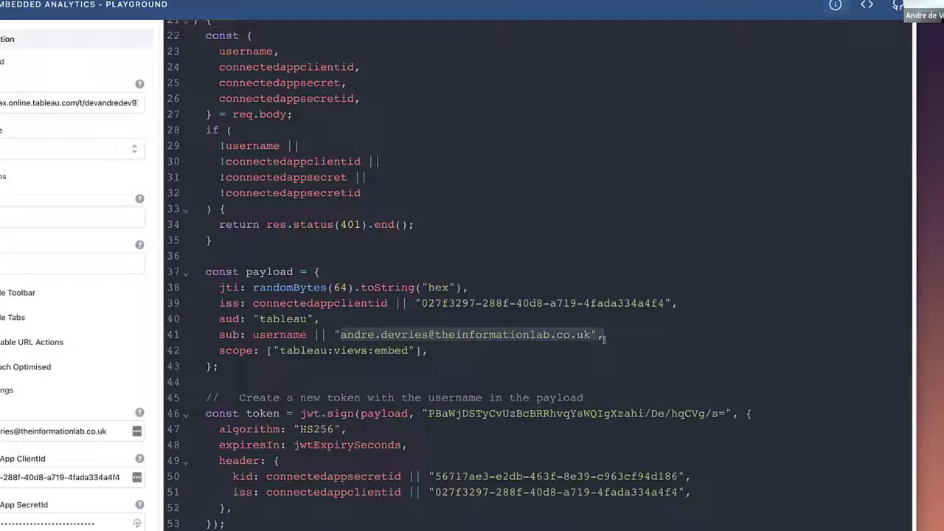